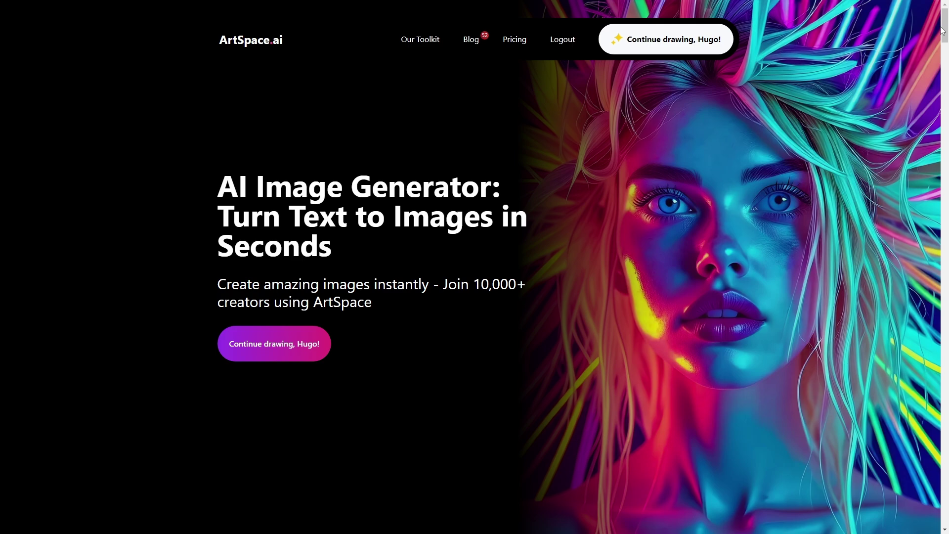
# Step: Open the community Gallery page from the site's footer and browse down through the shared images
pyautogui.moveTo(945, 38); pyautogui.dragTo(944, 512)
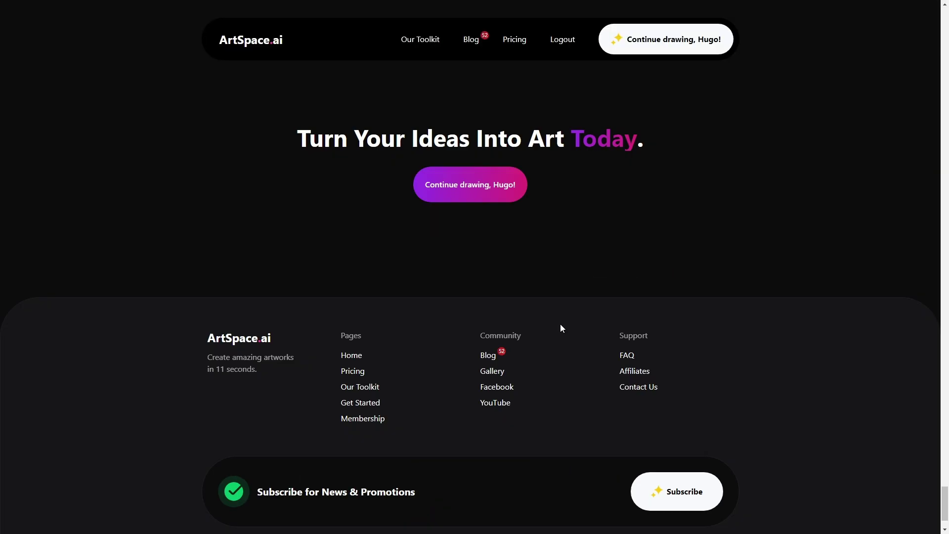
pyautogui.click(495, 372)
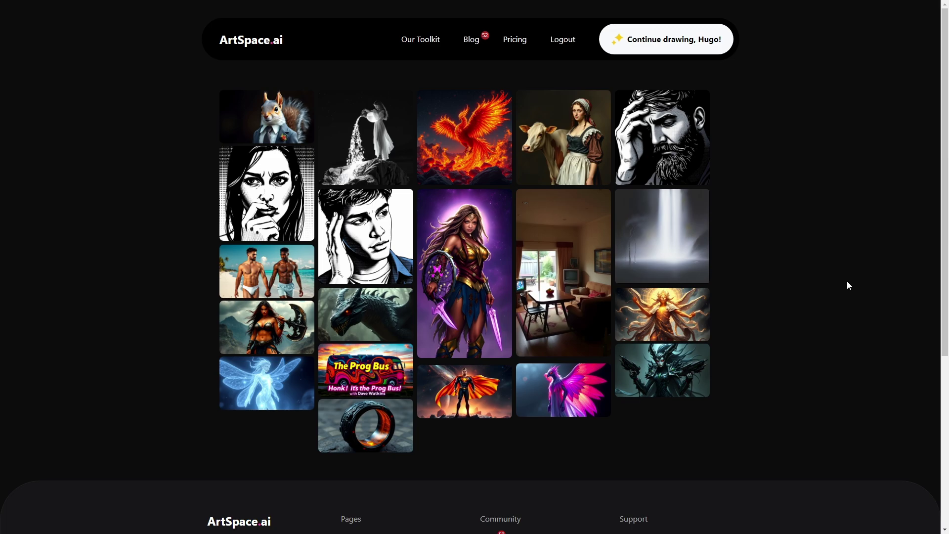
pyautogui.scroll(-3, 916, 257)
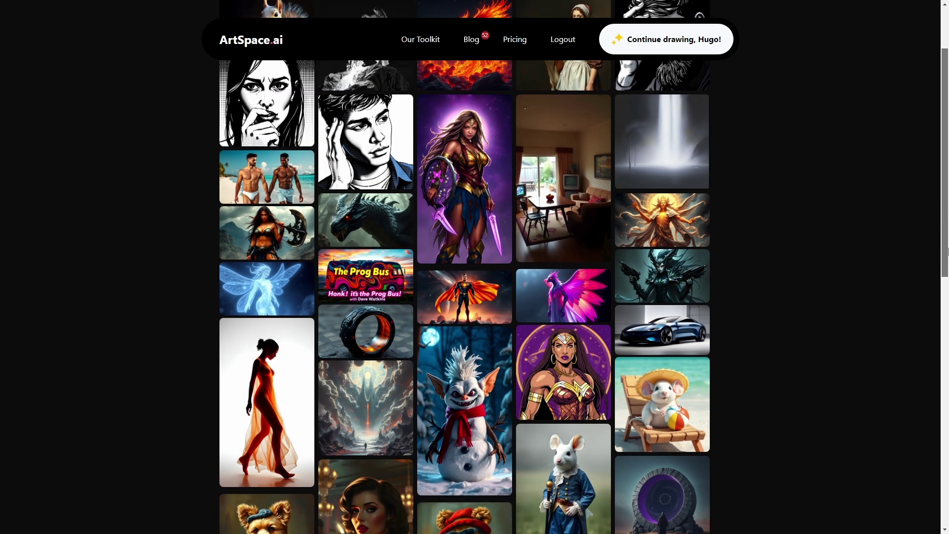
pyautogui.moveTo(947, 252); pyautogui.dragTo(948, 363)
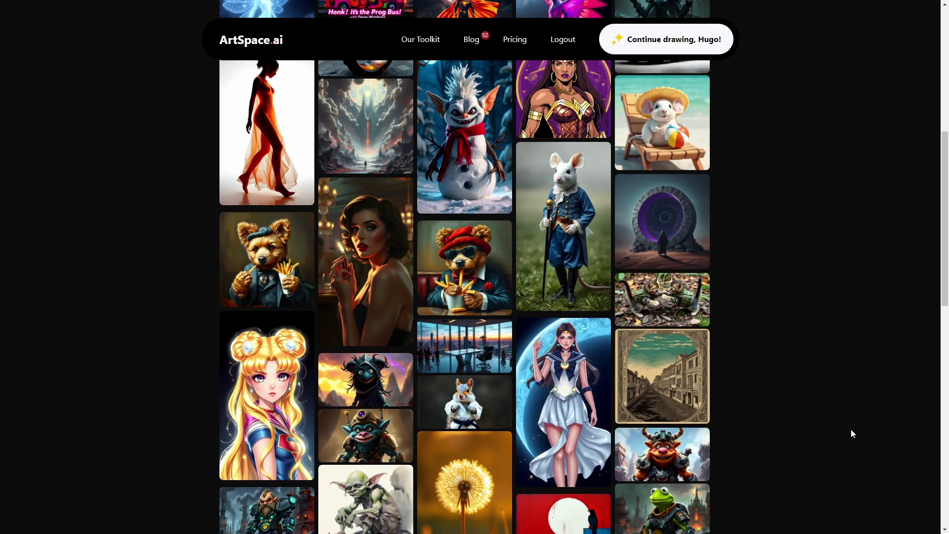
# Step: Copy the full prompt of the gallery painting showing a woman in a 1940's night club
pyautogui.click(384, 275)
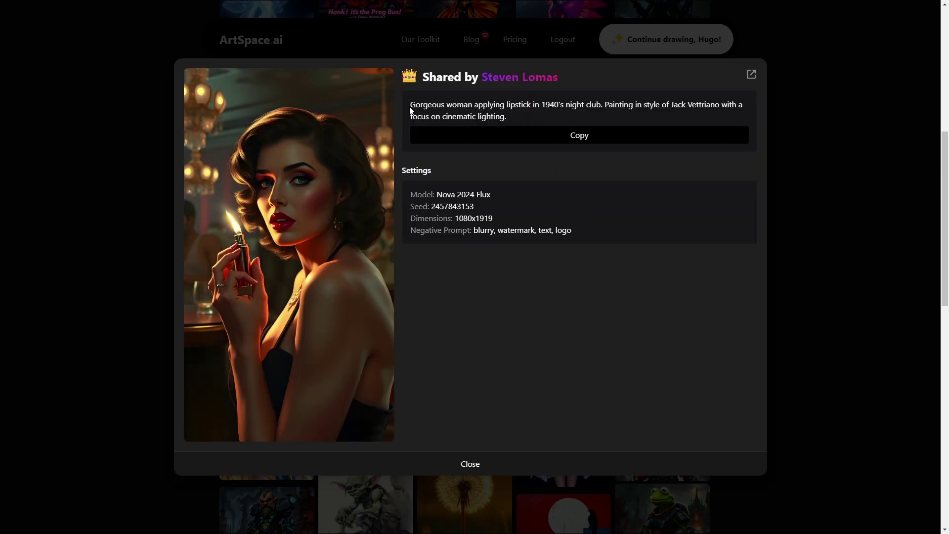
pyautogui.moveTo(410, 110); pyautogui.dragTo(528, 117)
pyautogui.hotkey('ctrl', 'c')
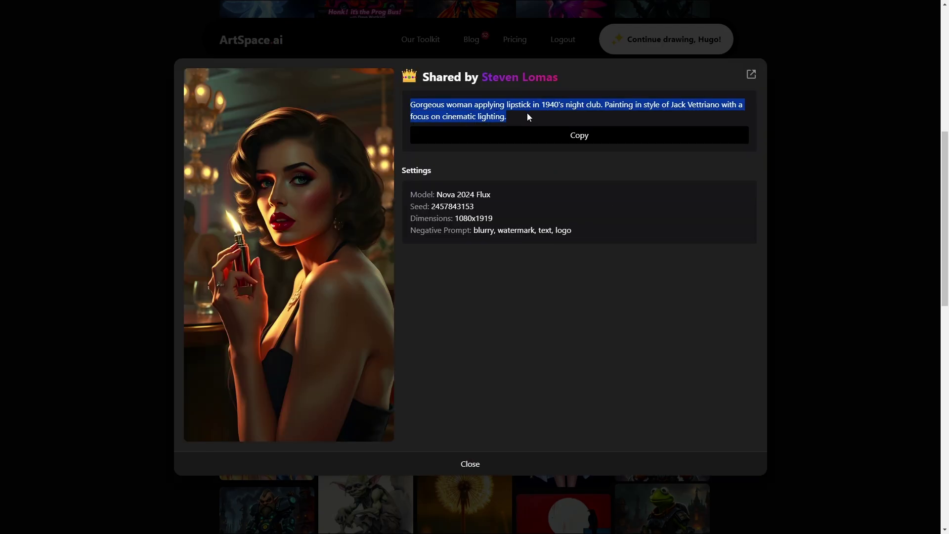
pyautogui.click(623, 88)
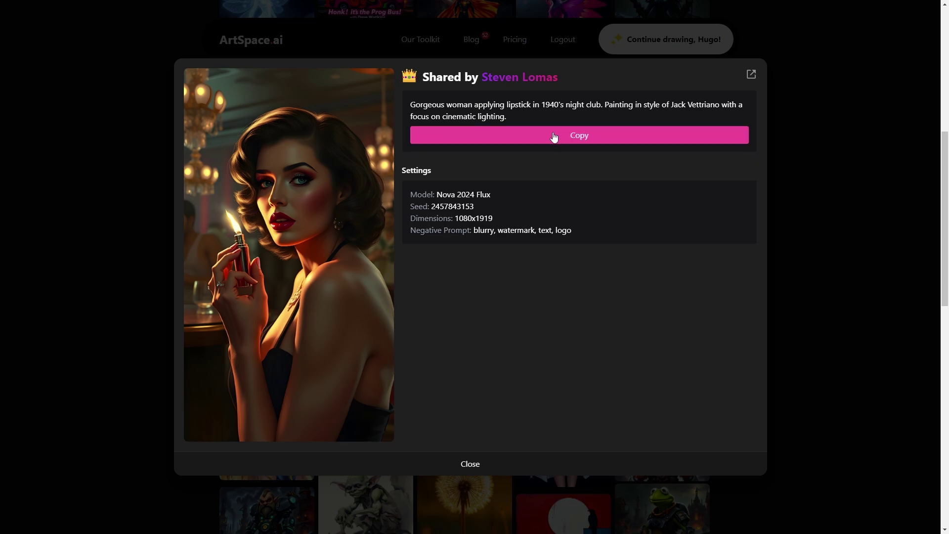
pyautogui.click(579, 139)
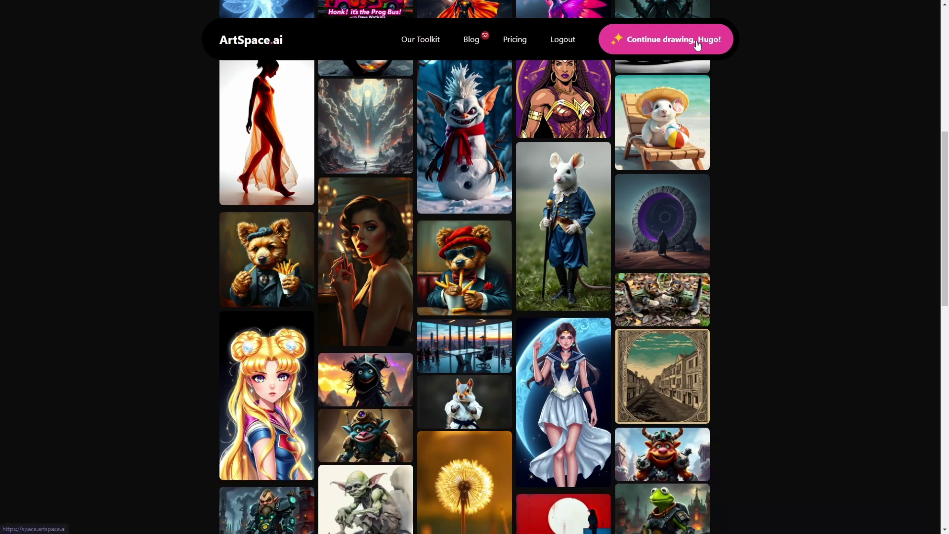
# Step: Open the drawing workspace and replace the existing prompt with the copied night club prompt
pyautogui.click(658, 44)
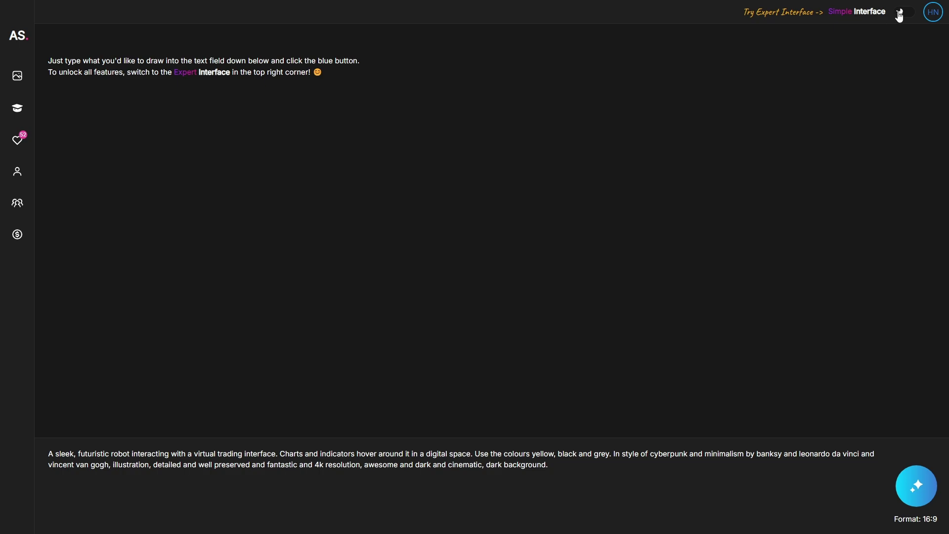
pyautogui.tripleClick(483, 454)
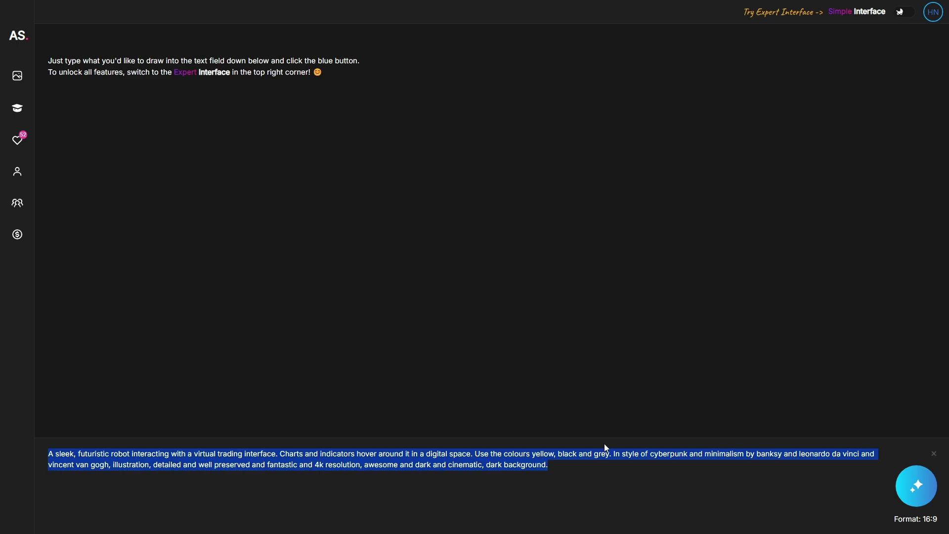
pyautogui.hotkey('ctrl', 'v')
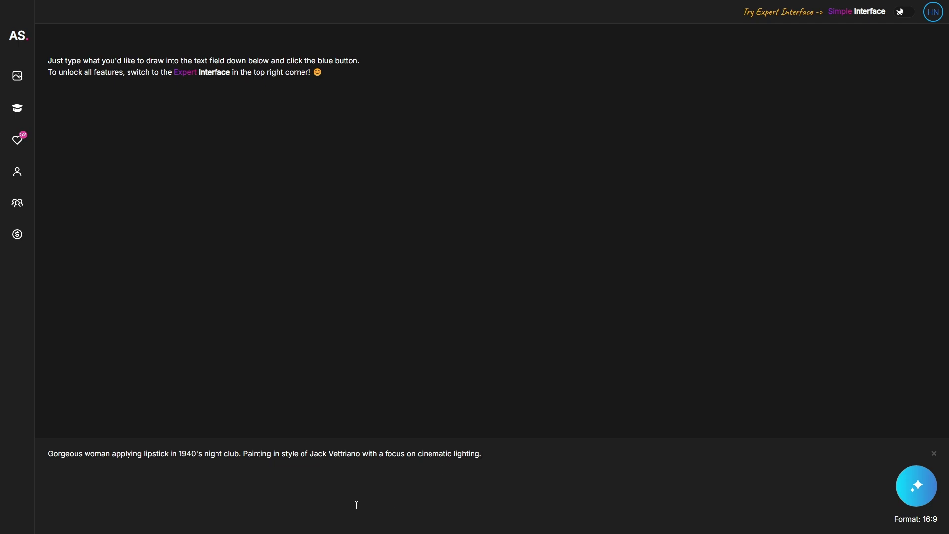
# Step: Switch to the Expert Interface to view its negative prompt settings, and return to the Simple Interface
pyautogui.click(903, 13)
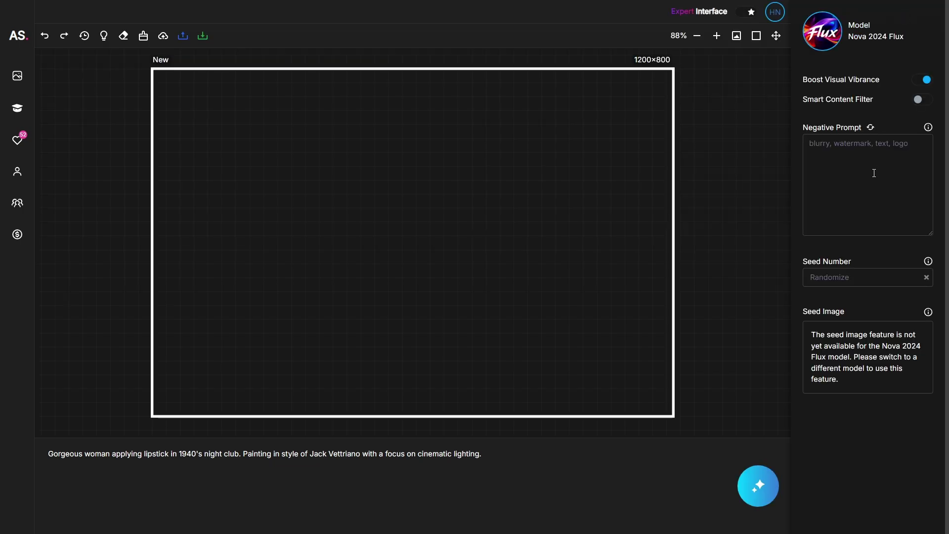
pyautogui.click(859, 151)
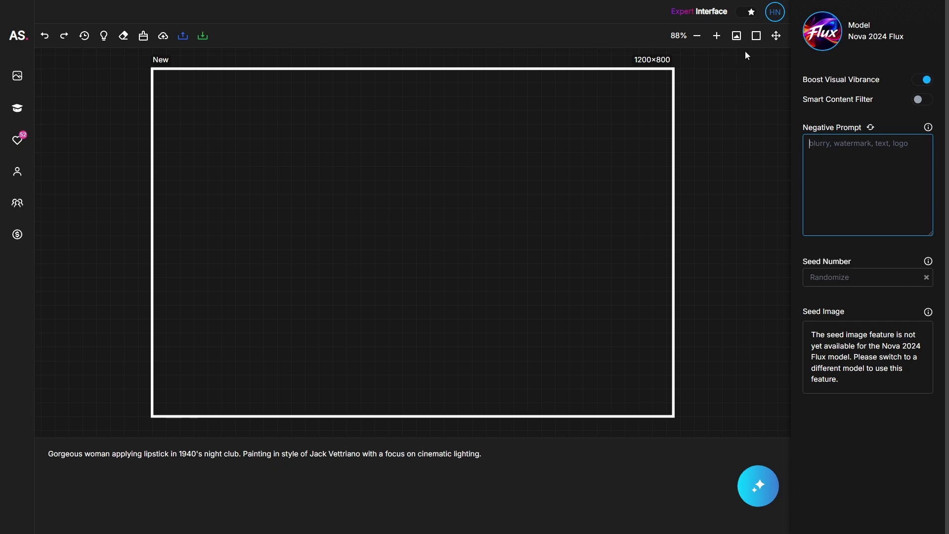
pyautogui.click(751, 17)
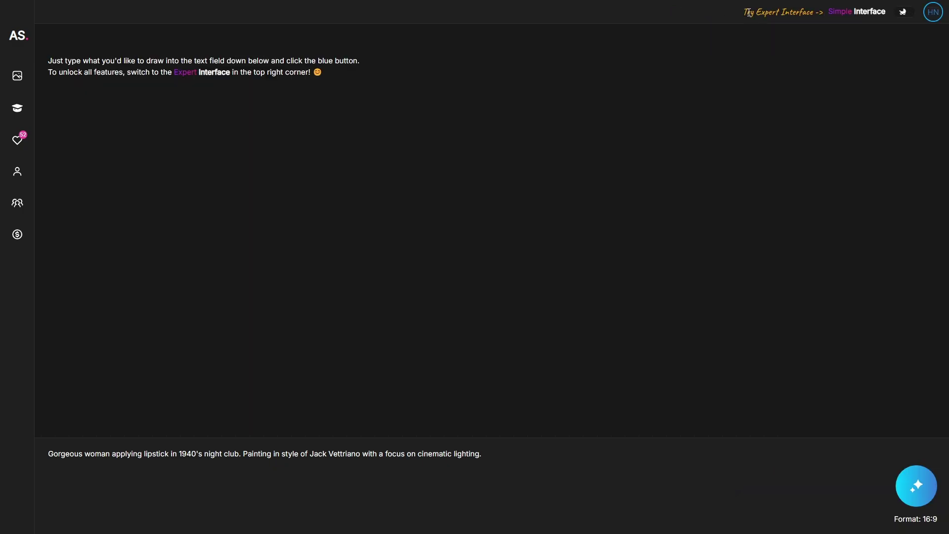
# Step: Generate a 16:9 image from the night club prompt and remove it from the results
pyautogui.click(916, 487)
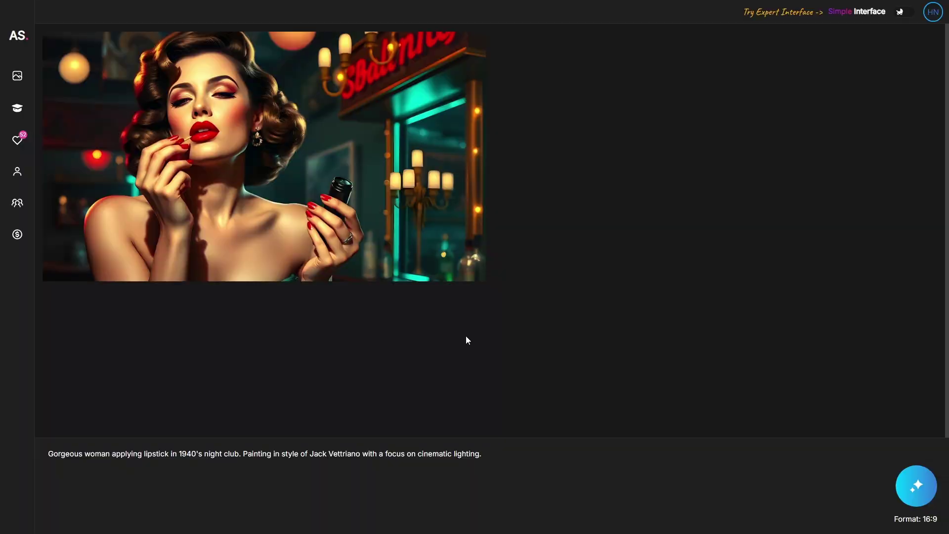
pyautogui.moveTo(465, 244)
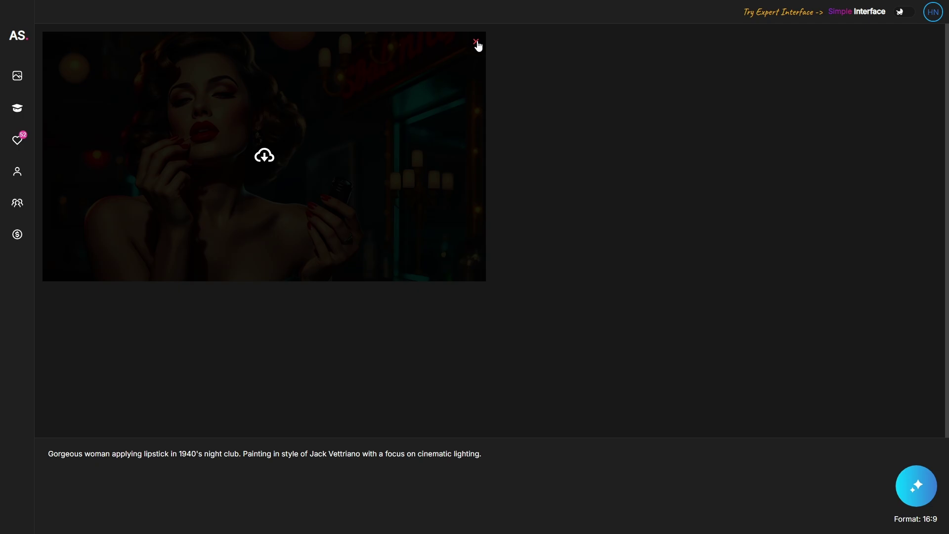
pyautogui.click(476, 42)
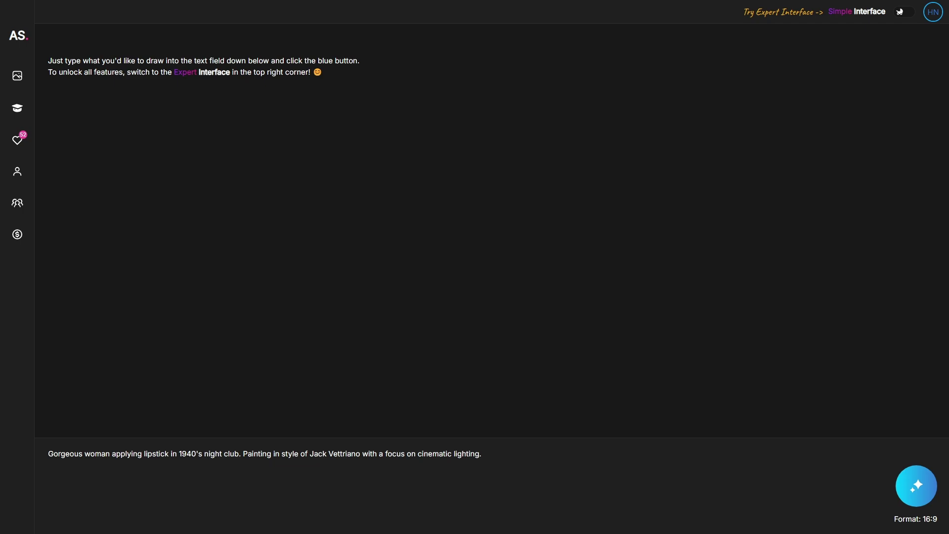
# Step: View the Expert Interface's canvas workspace and go back to the Simple Interface
pyautogui.click(900, 11)
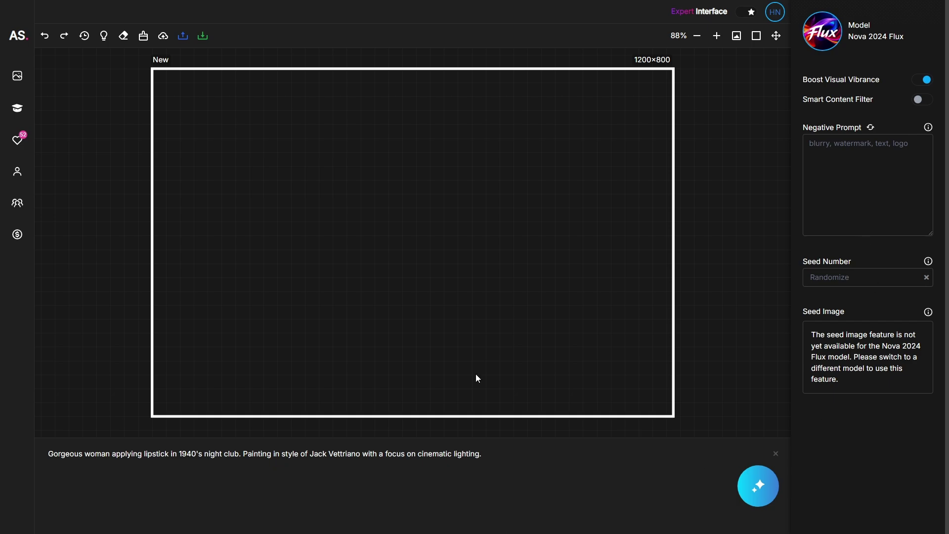
pyautogui.click(744, 13)
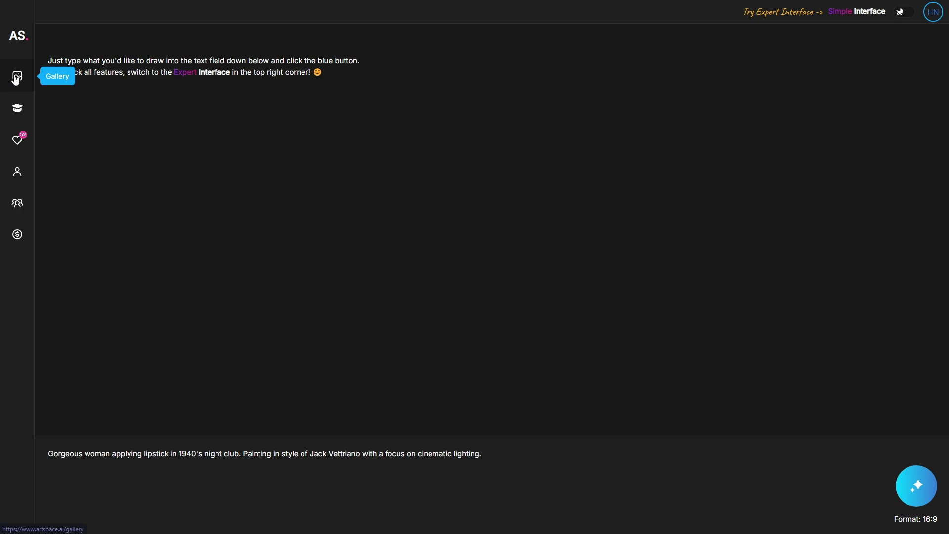
# Step: Visit the guides overview, the blog and the Membership page, and read through their contents
pyautogui.click(15, 114)
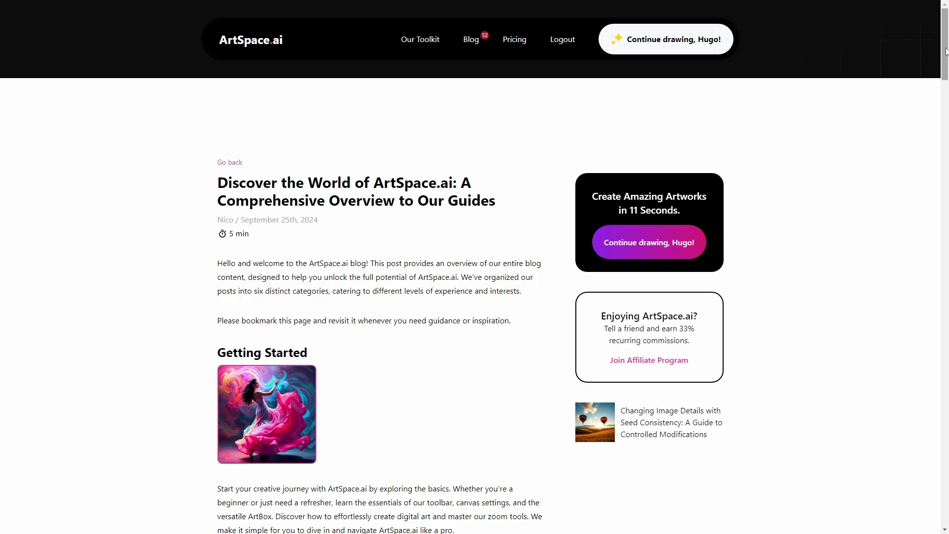
pyautogui.moveTo(946, 51); pyautogui.dragTo(946, 331)
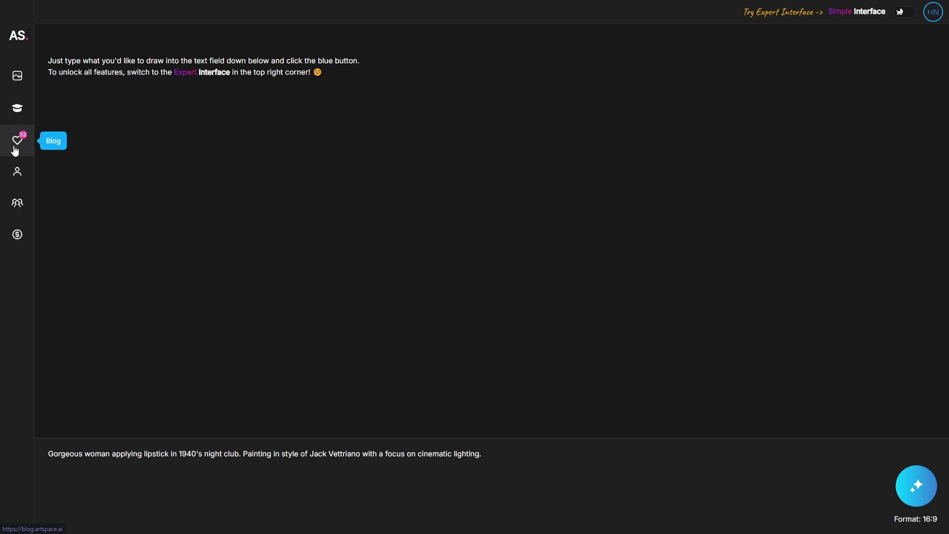
pyautogui.click(19, 146)
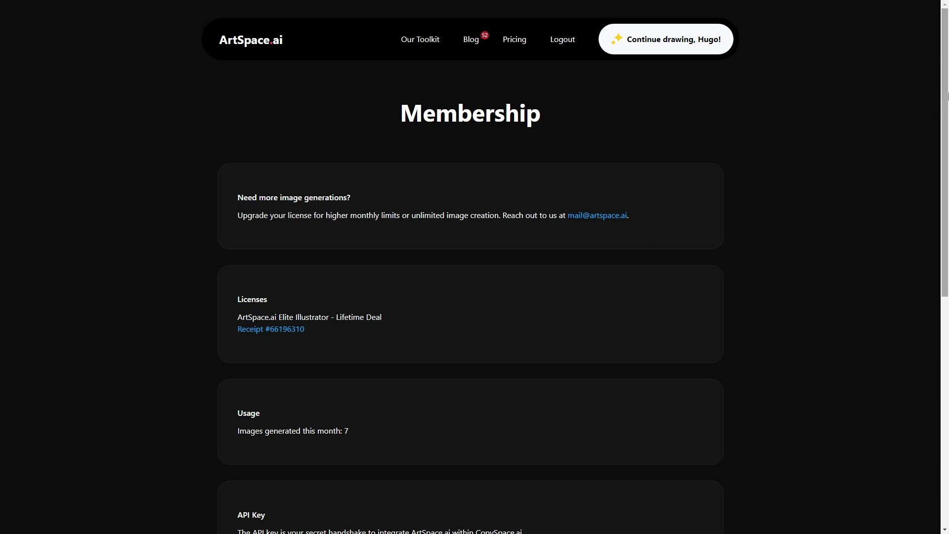
pyautogui.scroll(-3, 626, 233)
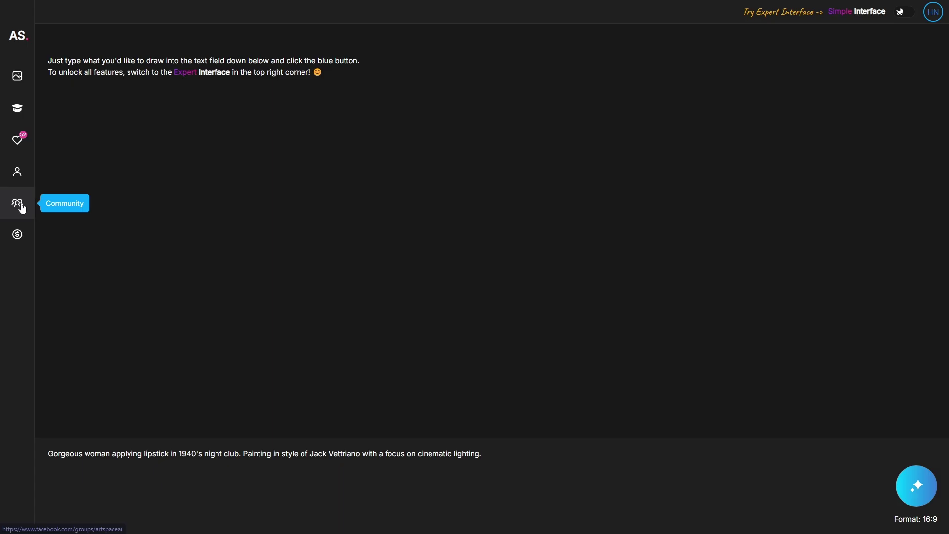
# Step: Visit the Community group and the Affiliate Program page, and follow the link to become an affiliate
pyautogui.click(22, 208)
pyautogui.scroll(-3, 925, 290)
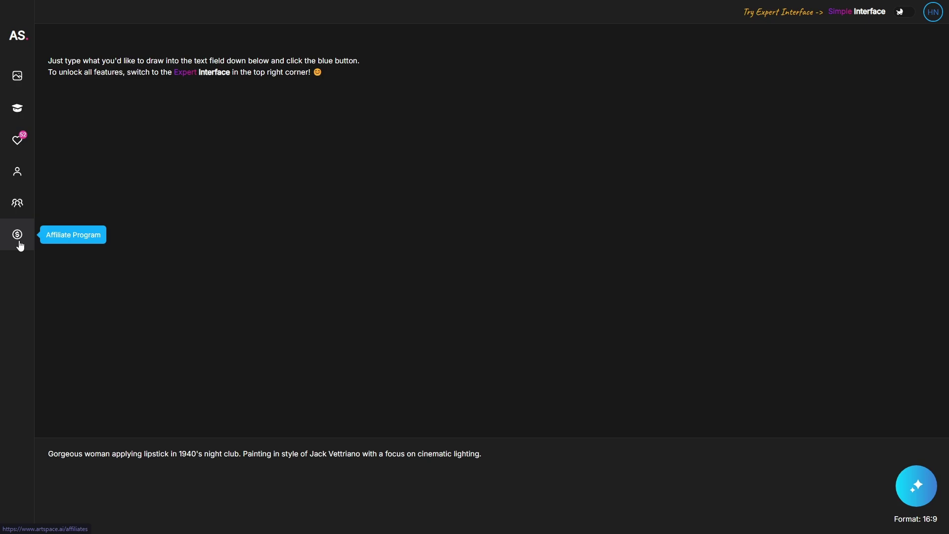
pyautogui.click(18, 235)
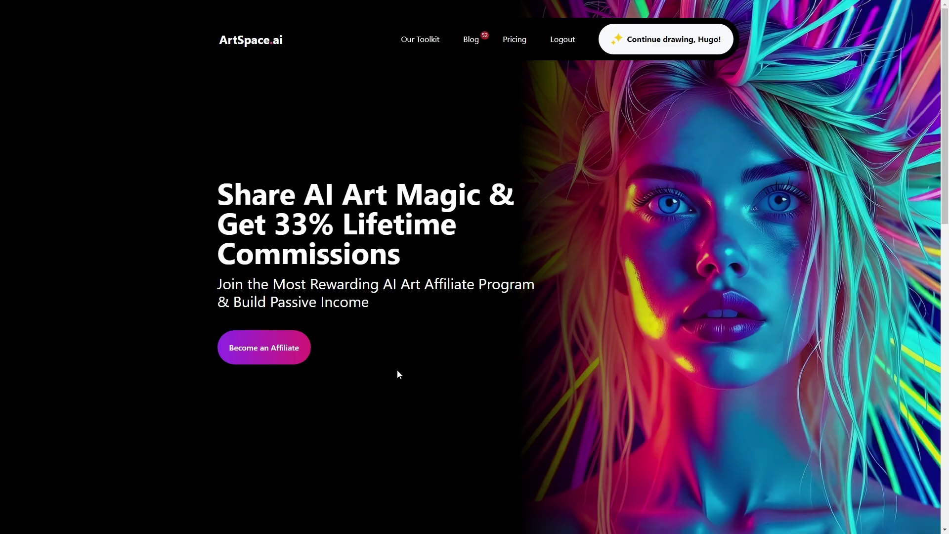
pyautogui.click(261, 357)
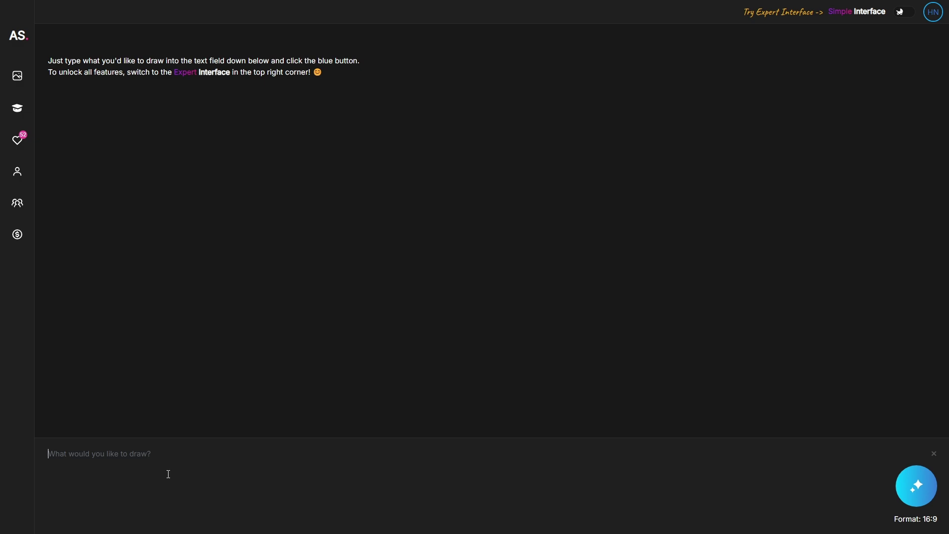
# Step: Generate a 1:1 image from the prompt beginning "In a sprawling cyberpunk metropolis" and remove it from the results
pyautogui.write("In a sprawling cyberpunk metropolis, where dystopian shadows cloak the neon-lit streets, humanity's last hope lies in biomechanical sorcery. Explore the dark alleyways where organic souls meld seamlessly with intricate cybernetics, crafting a new era of human-machine fusion. Unravel tales of survival and rebellion amid overwhelming power, as futuristic technology blurs the line between man and machine in a detailed dance of life and machinery.")
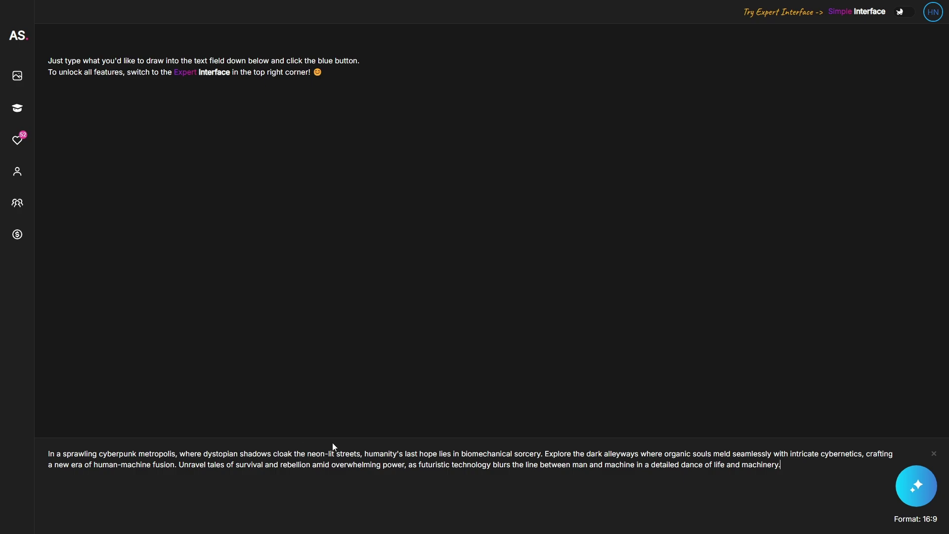
pyautogui.click(918, 524)
pyautogui.click(930, 524)
pyautogui.click(908, 524)
pyautogui.click(915, 488)
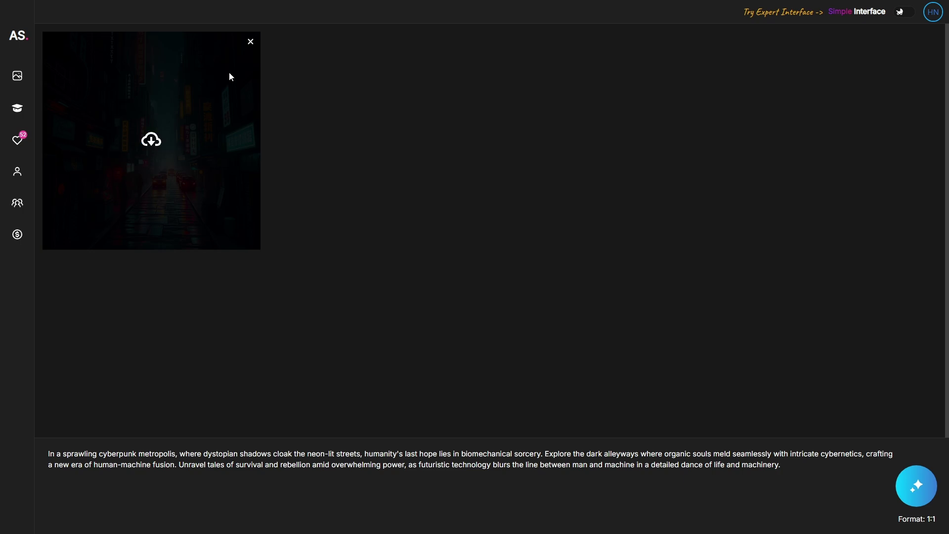
pyautogui.click(251, 42)
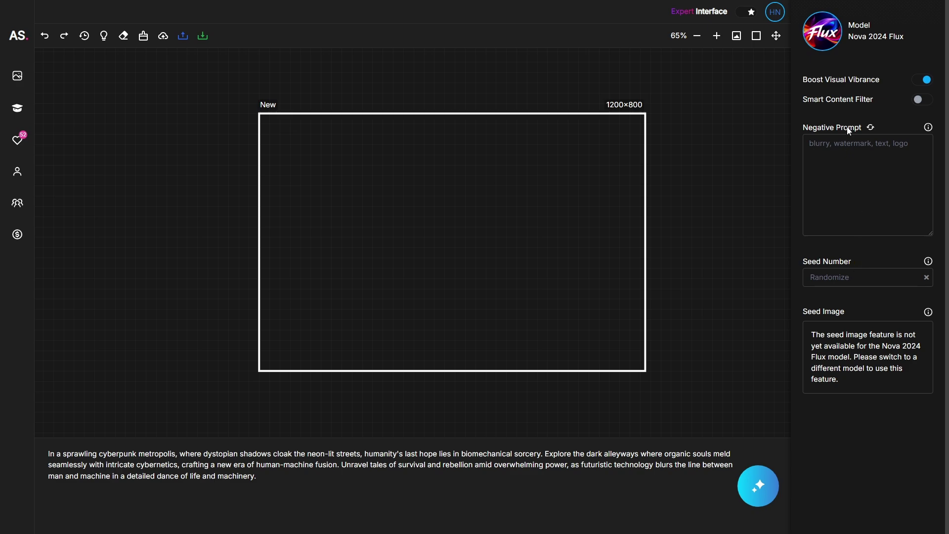
# Step: Look through the list of image models available in the Expert Interface without changing the model
pyautogui.click(870, 45)
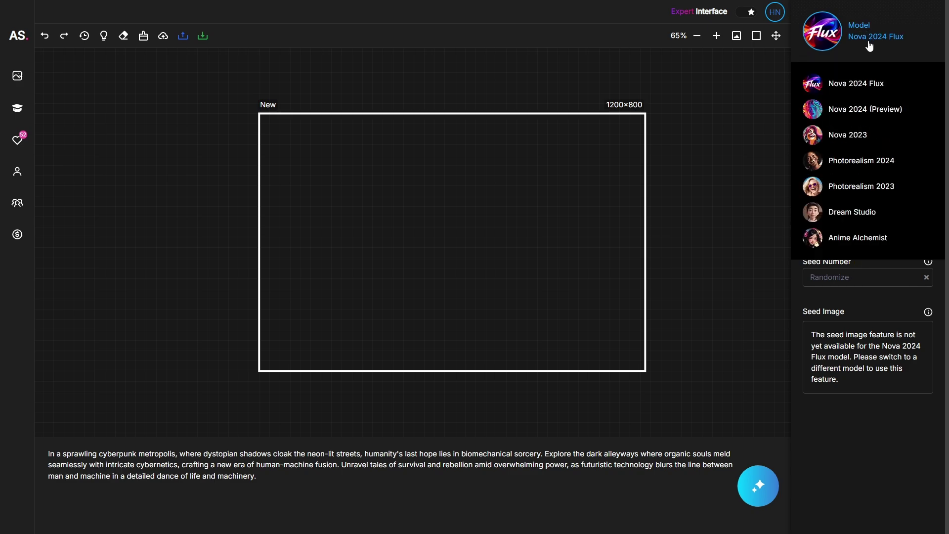
pyautogui.click(869, 45)
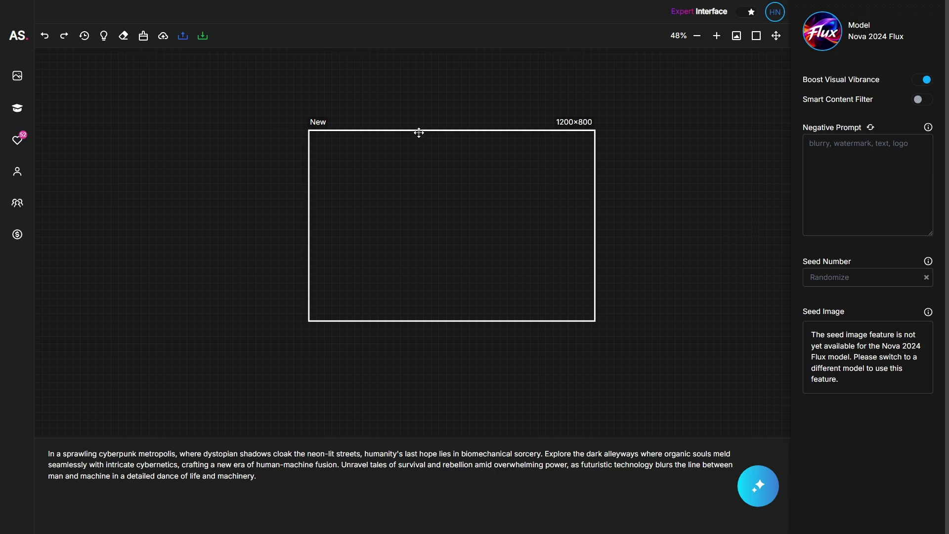
# Step: Reposition the empty image frame slightly on the canvas and pan the canvas around it
pyautogui.moveTo(420, 131); pyautogui.dragTo(444, 128)
pyautogui.click(634, 160)
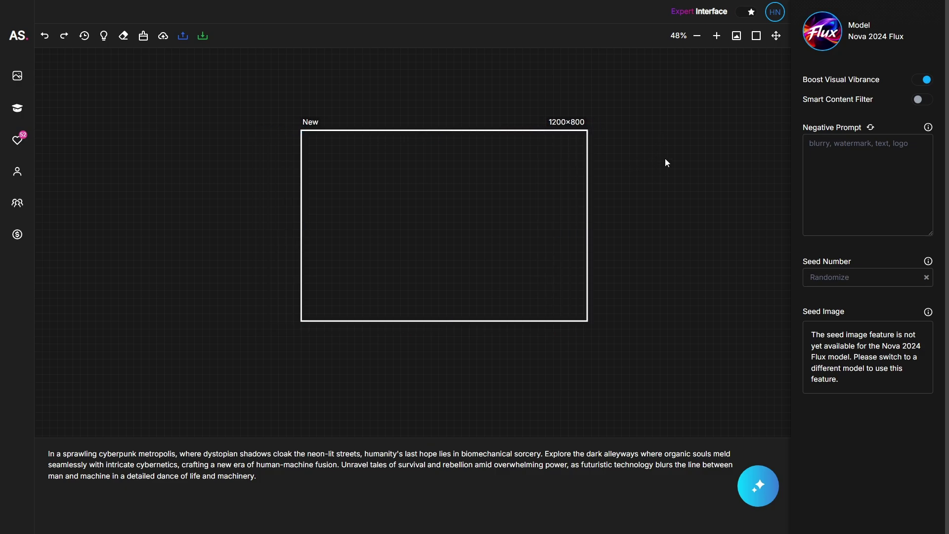
pyautogui.press('space')
pyautogui.moveTo(666, 158); pyautogui.dragTo(735, 197)
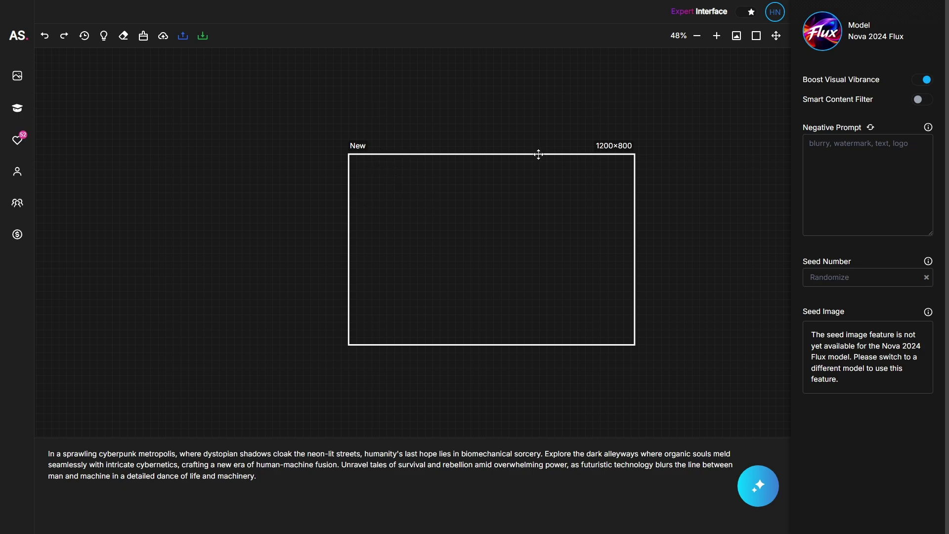
# Step: View the preset and custom size options for the image frame and close them without choosing one
pyautogui.click(627, 148)
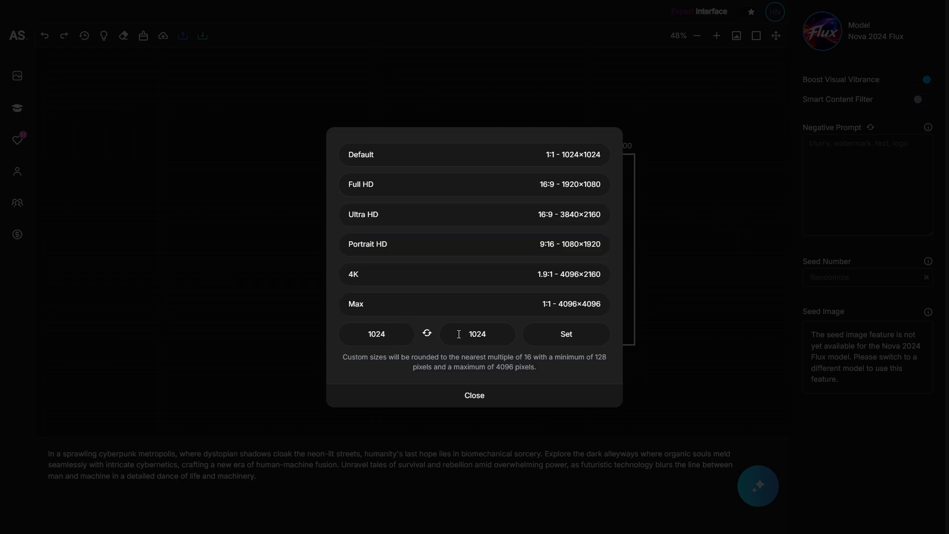
pyautogui.click(525, 406)
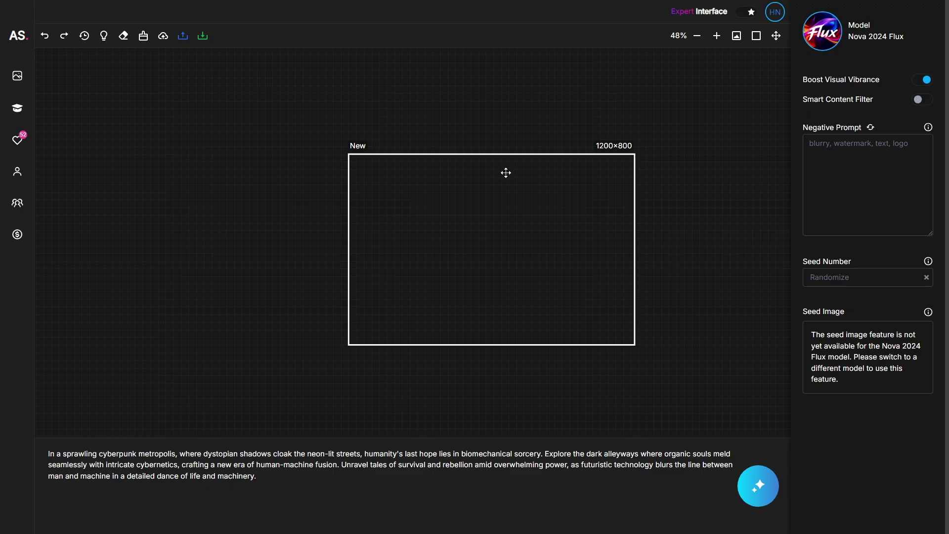
# Step: Enlarge the empty image frame to 1472×896 by extending its lower-left corner outward, and deselect it
pyautogui.click(349, 282)
pyautogui.moveTo(348, 346); pyautogui.dragTo(281, 370)
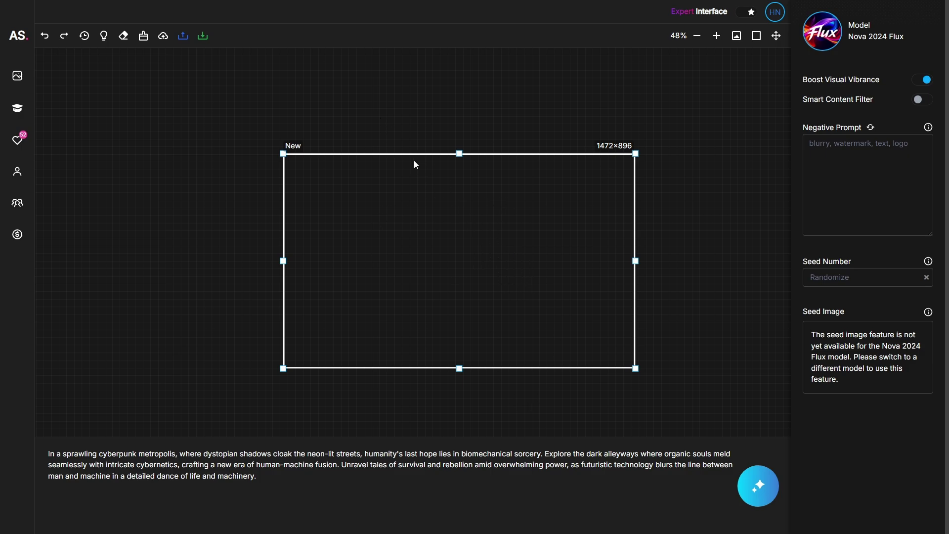
pyautogui.click(397, 121)
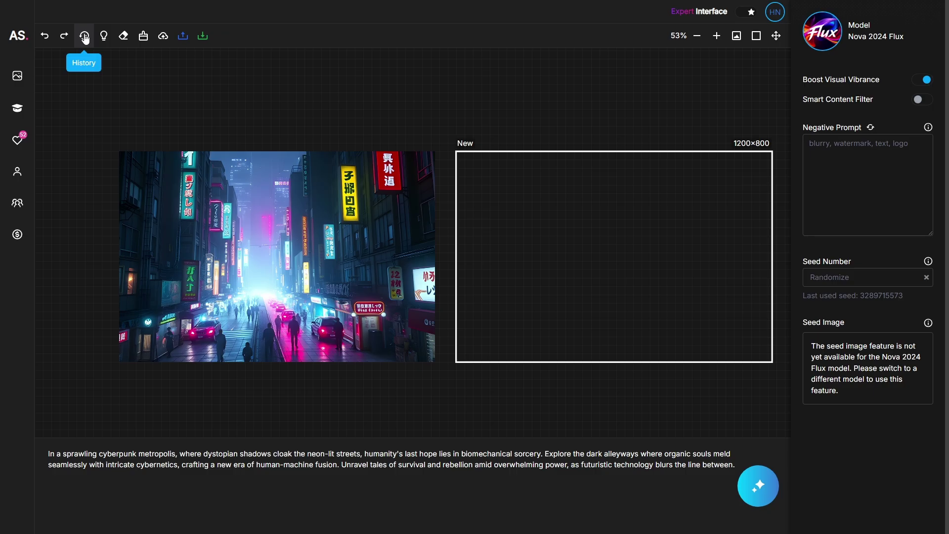
# Step: Recover the 1920×1080 generation "Gorgeous woman applying lipstick in 1940's night club" from the history
pyautogui.click(84, 36)
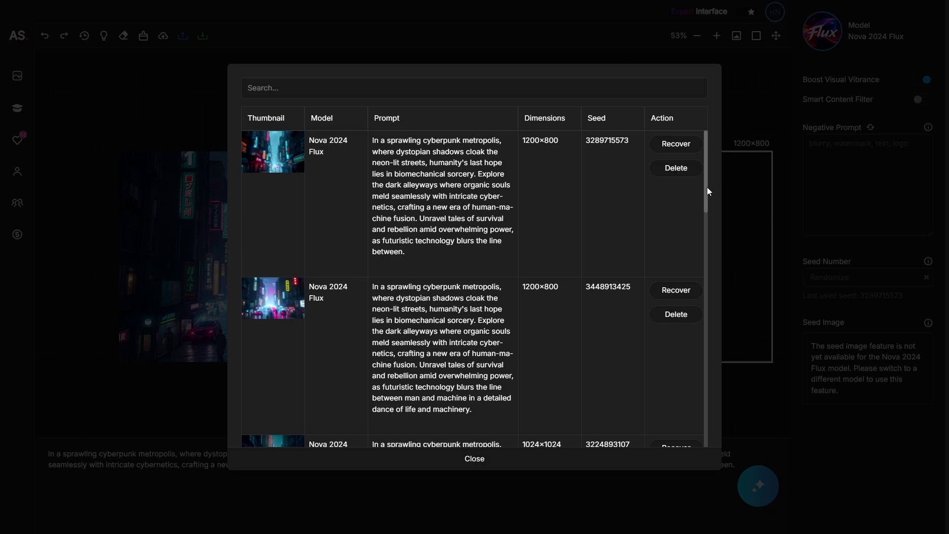
pyautogui.scroll(-1, 706, 188)
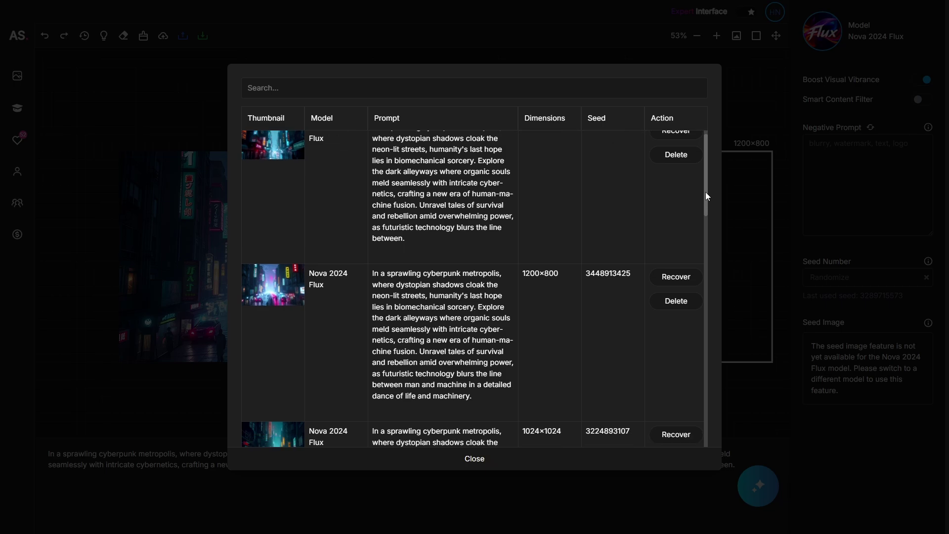
pyautogui.scroll(1, 705, 192)
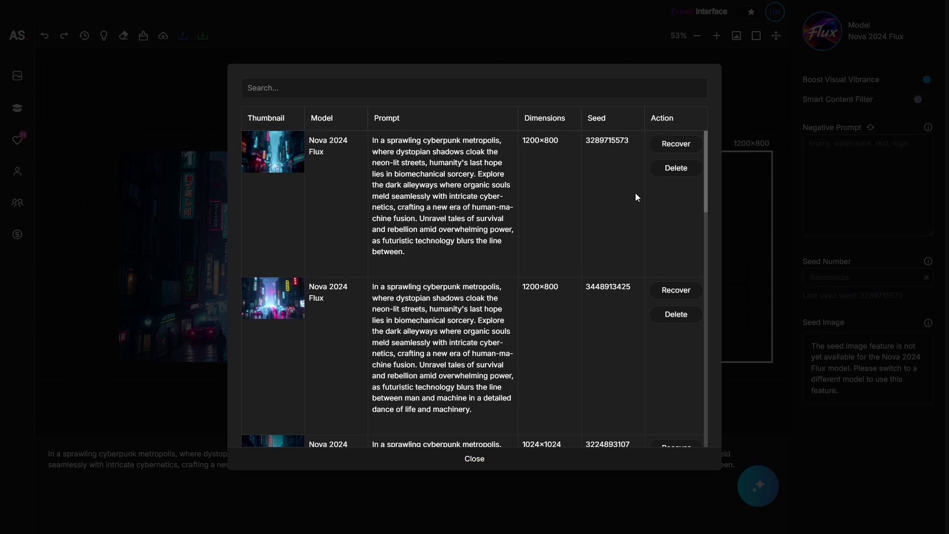
pyautogui.scroll(-7, 680, 202)
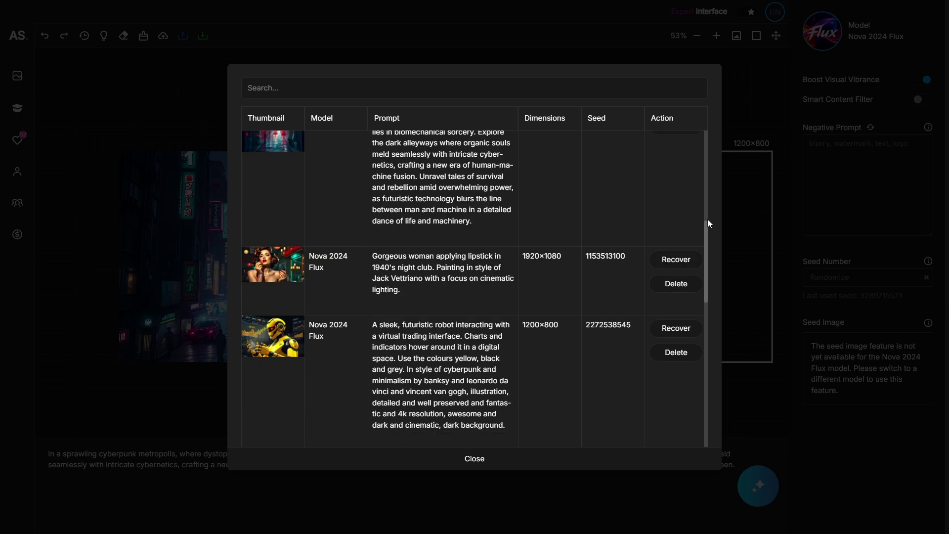
pyautogui.click(691, 266)
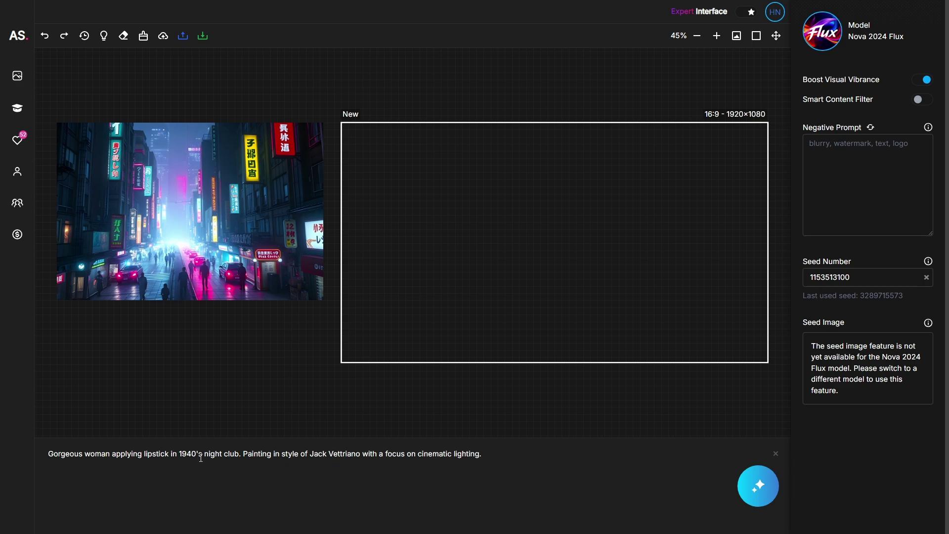
# Step: Examine the prompt, dimensions and seed recorded for the second cyberpunk metropolis image in the generation history
pyautogui.click(105, 37)
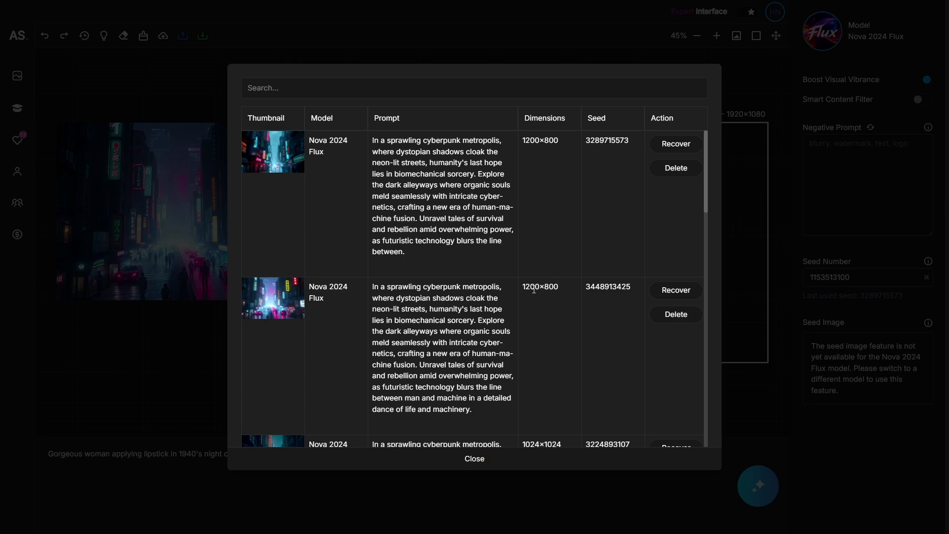
pyautogui.scroll(-2, 544, 354)
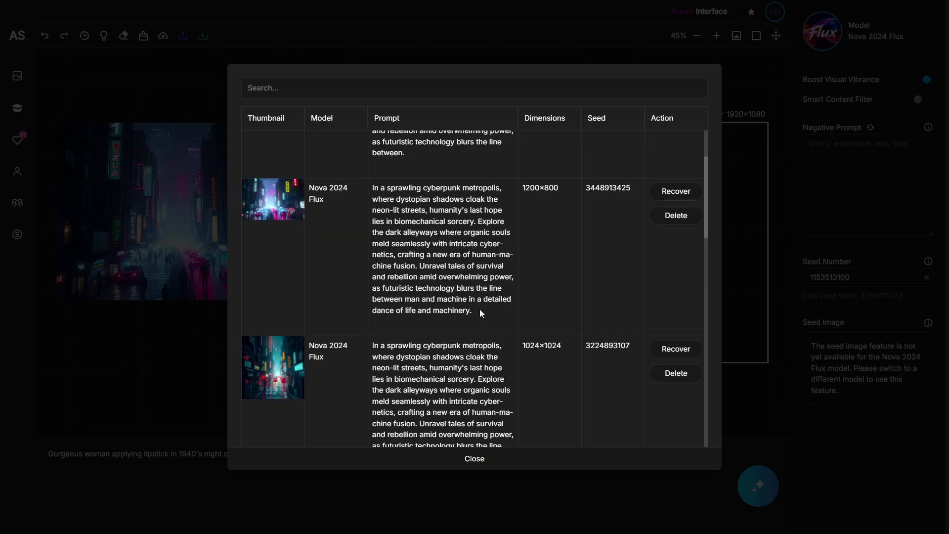
pyautogui.moveTo(479, 310); pyautogui.dragTo(372, 187)
pyautogui.click(525, 190)
pyautogui.moveTo(526, 189); pyautogui.dragTo(545, 190)
pyautogui.click(584, 187)
pyautogui.moveTo(608, 187); pyautogui.dragTo(632, 189)
pyautogui.click(590, 229)
pyautogui.scroll(3, 333, 161)
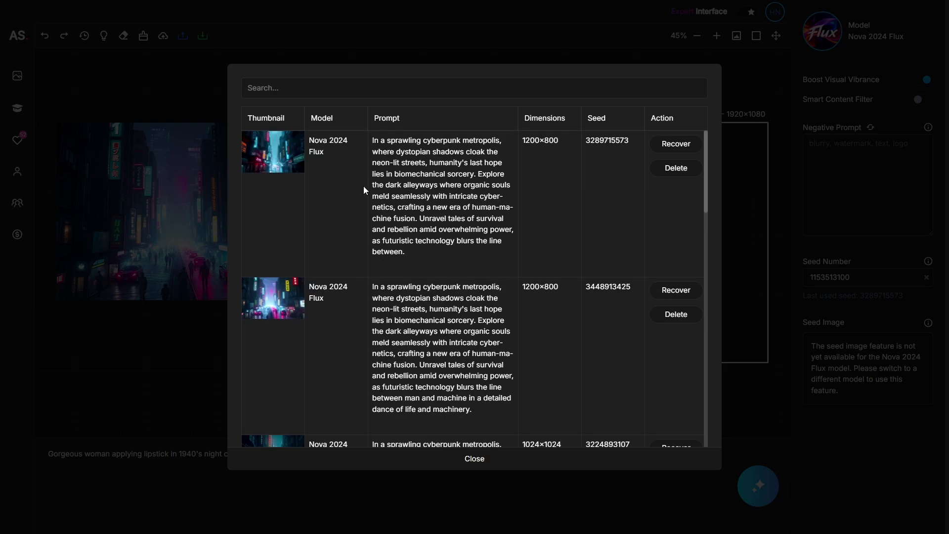
# Step: Search the generation history for "in a sprawling", look through the matching entries and close the history
pyautogui.click(315, 88)
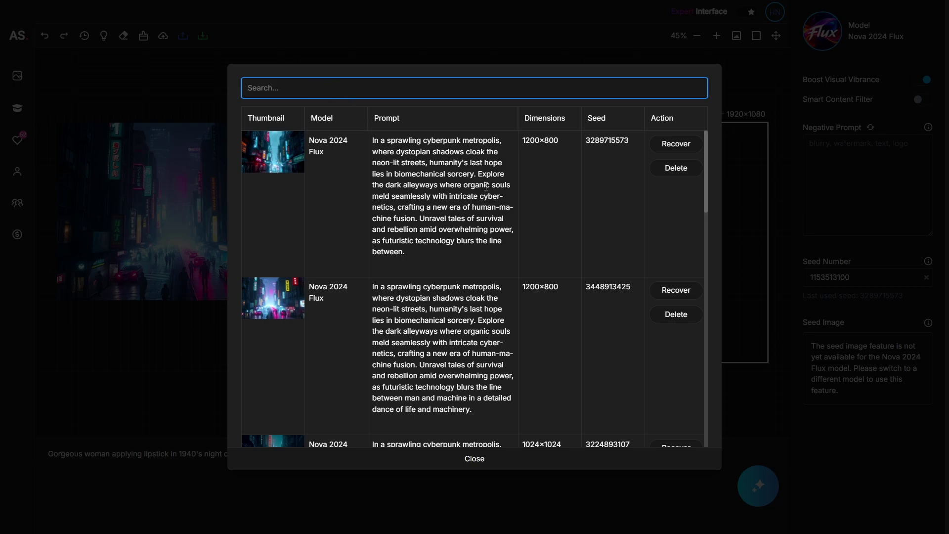
pyautogui.write('in a s')
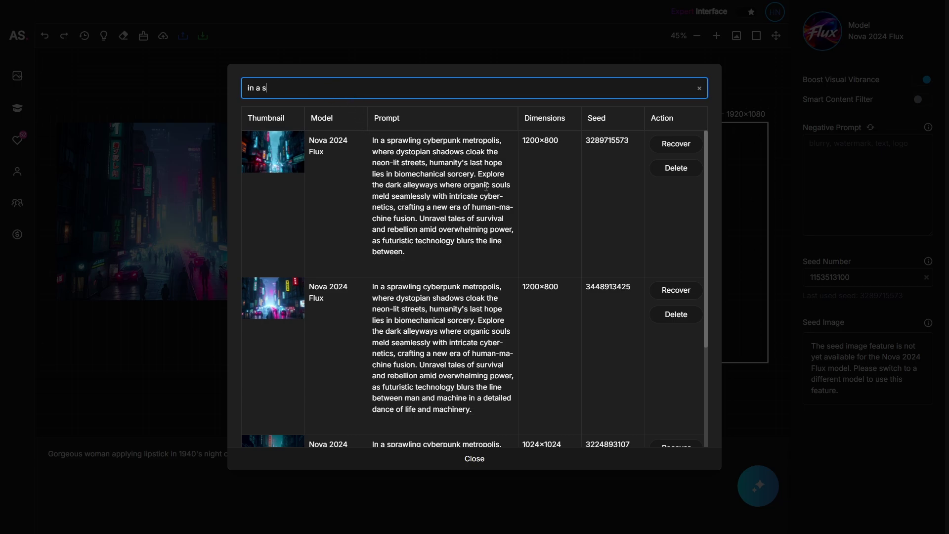
pyautogui.write('prawling')
pyautogui.hotkey('ctrl', 'a')
pyautogui.scroll(-3, 636, 206)
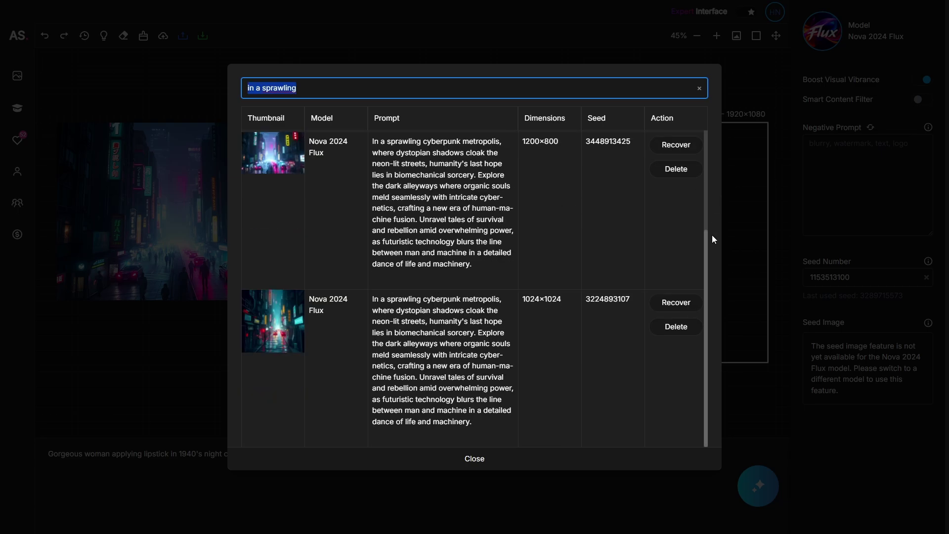
pyautogui.moveTo(705, 221); pyautogui.dragTo(702, 246)
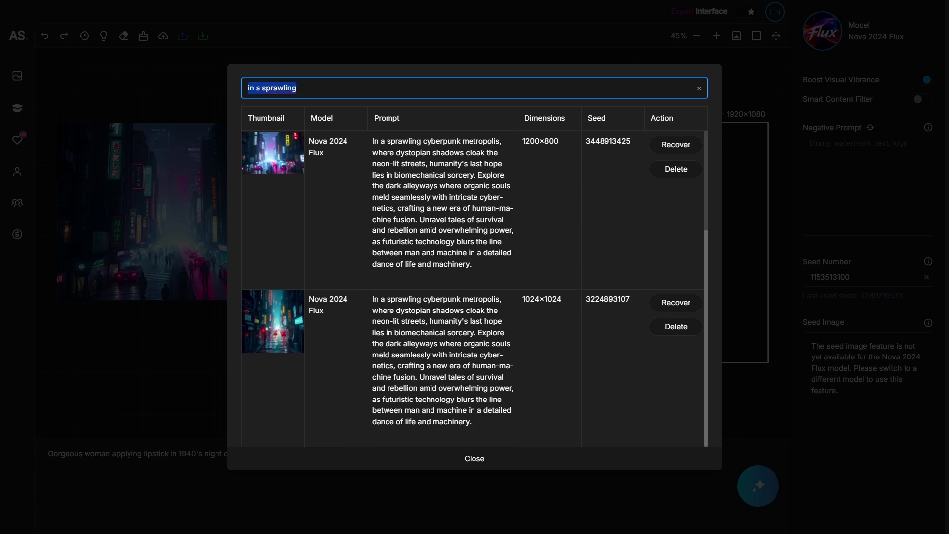
pyautogui.click(431, 245)
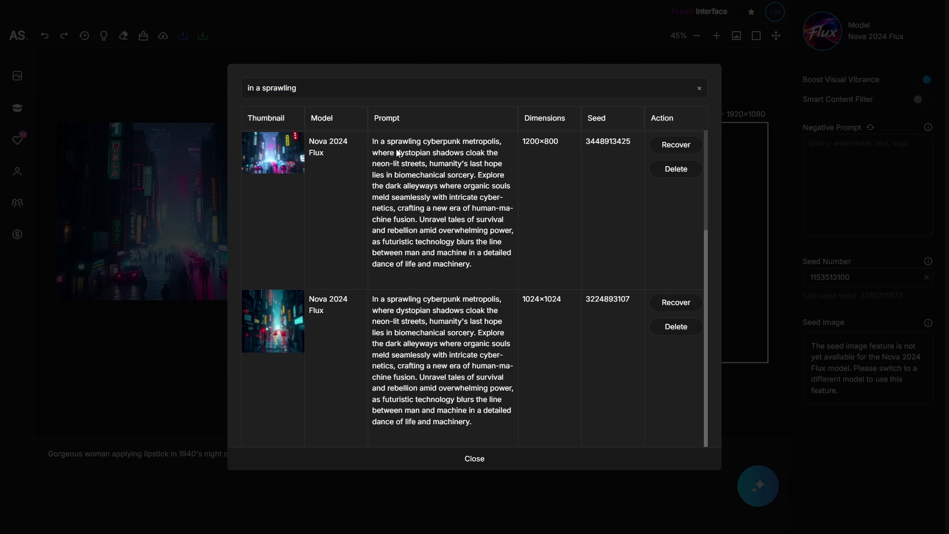
pyautogui.click(504, 460)
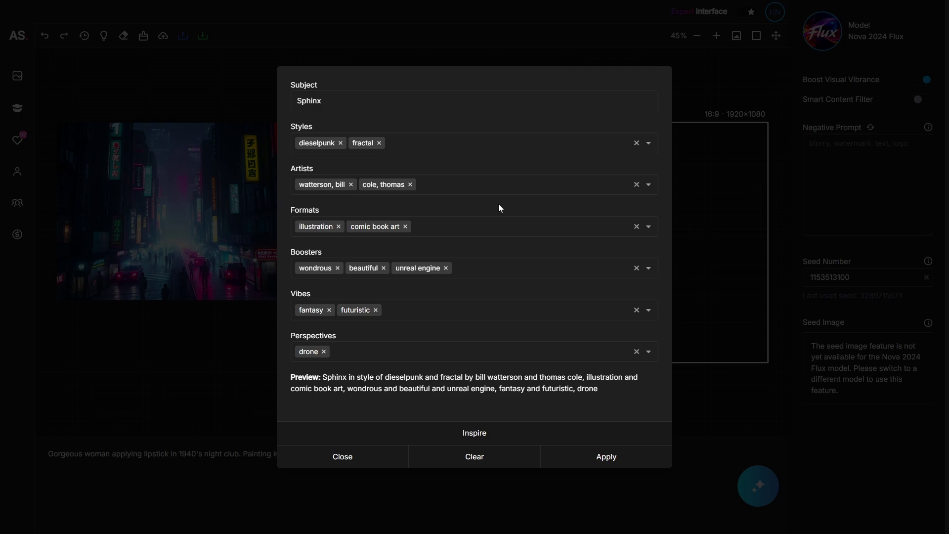
# Step: Replace the dieselpunk and fractal styles of the Sphinx prompt with ancient art and medieval art
pyautogui.tripleClick(394, 106)
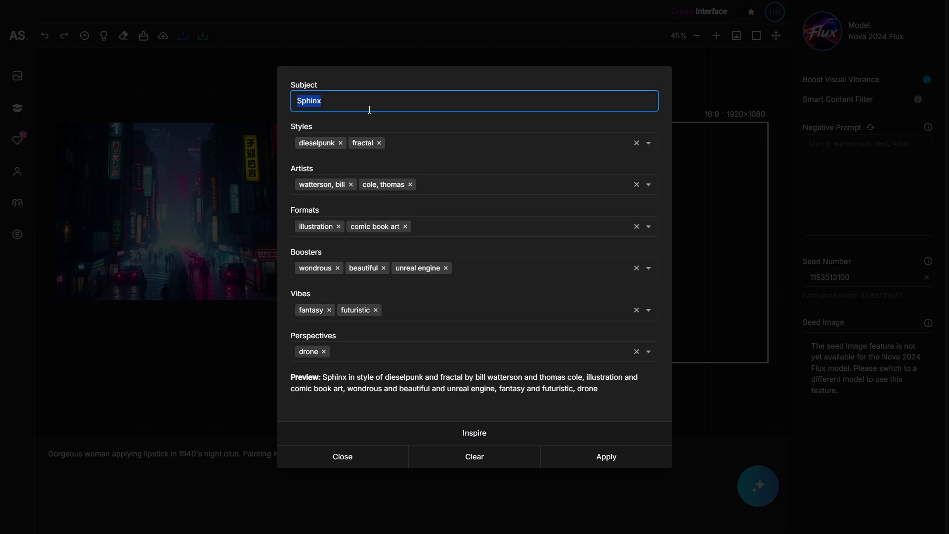
pyautogui.click(517, 141)
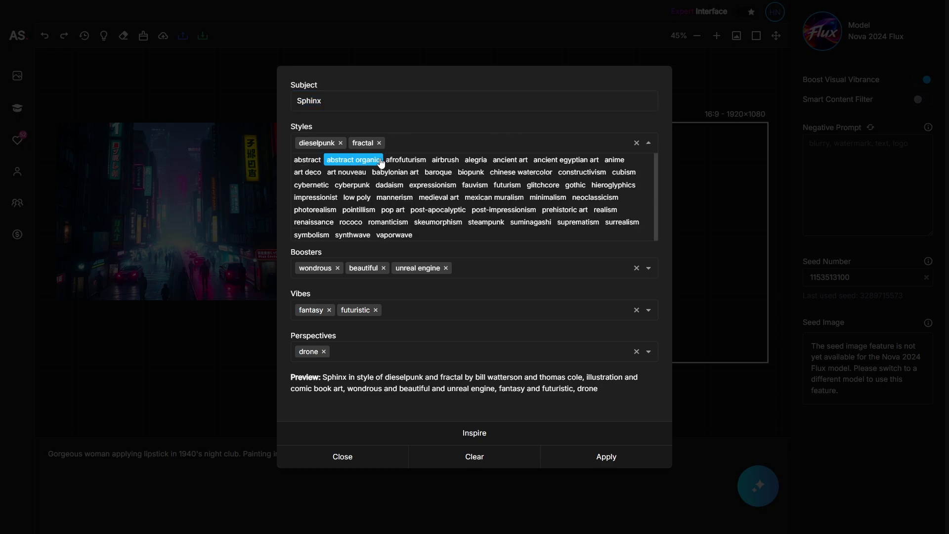
pyautogui.press('Down')
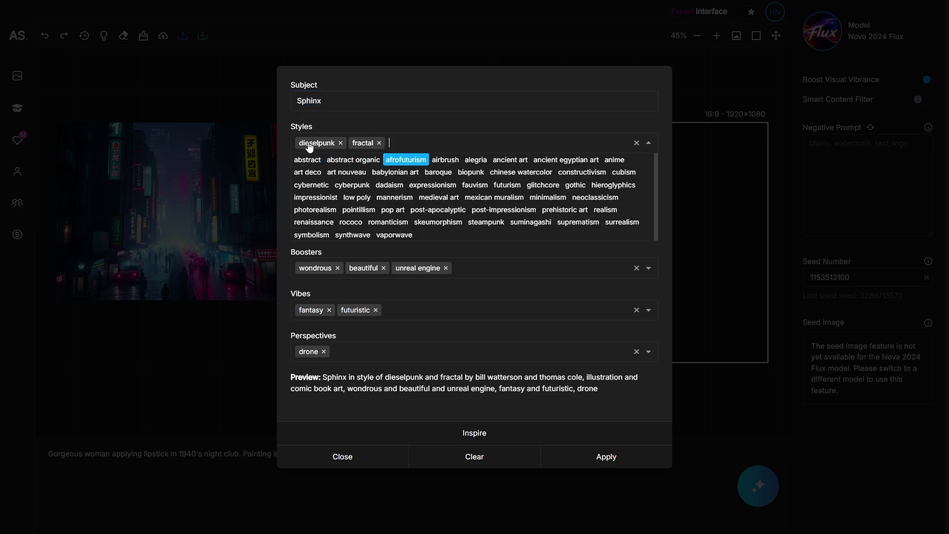
pyautogui.click(511, 159)
pyautogui.click(345, 148)
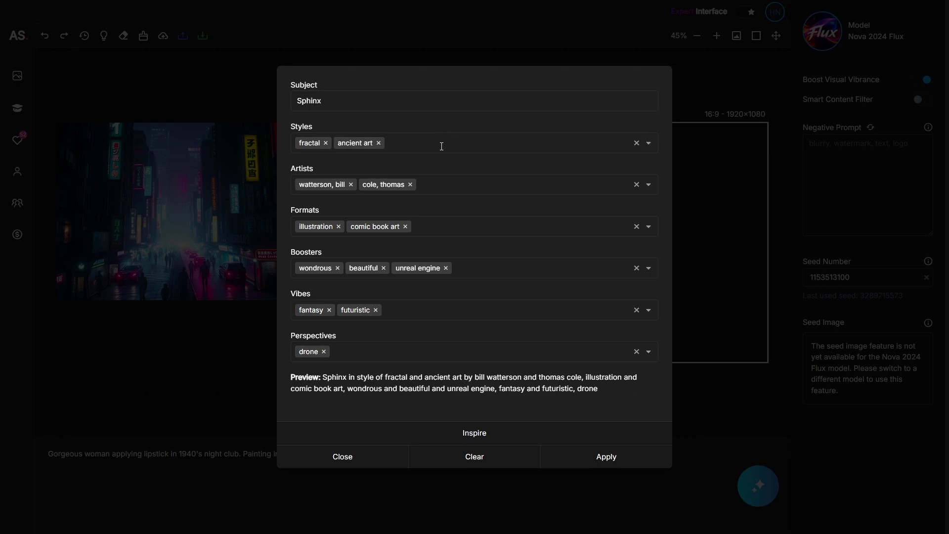
pyautogui.click(441, 144)
pyautogui.press('BackSpace')
pyautogui.click(499, 198)
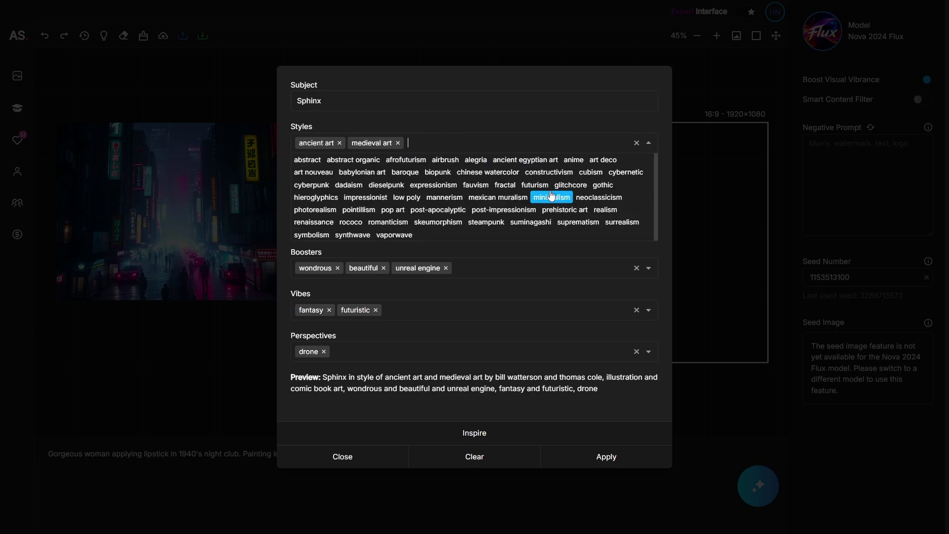
pyautogui.click(319, 159)
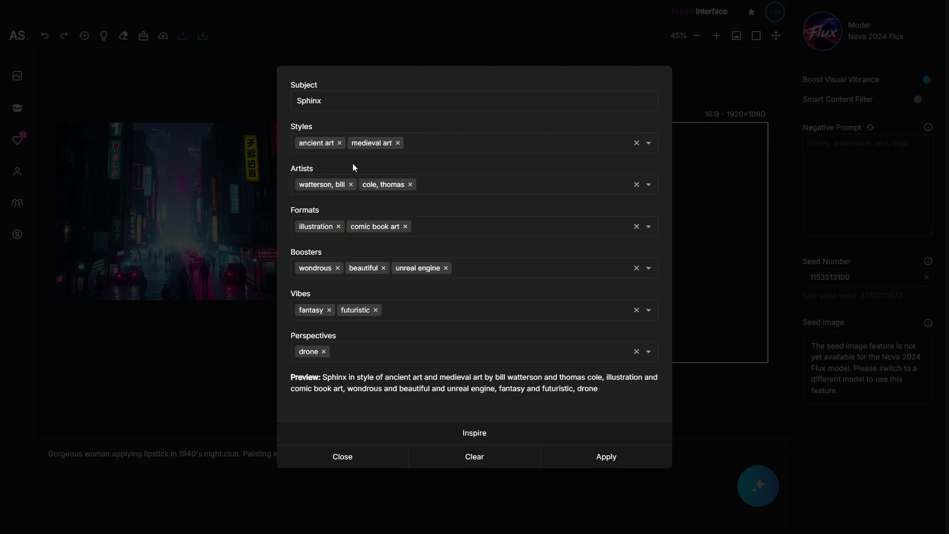
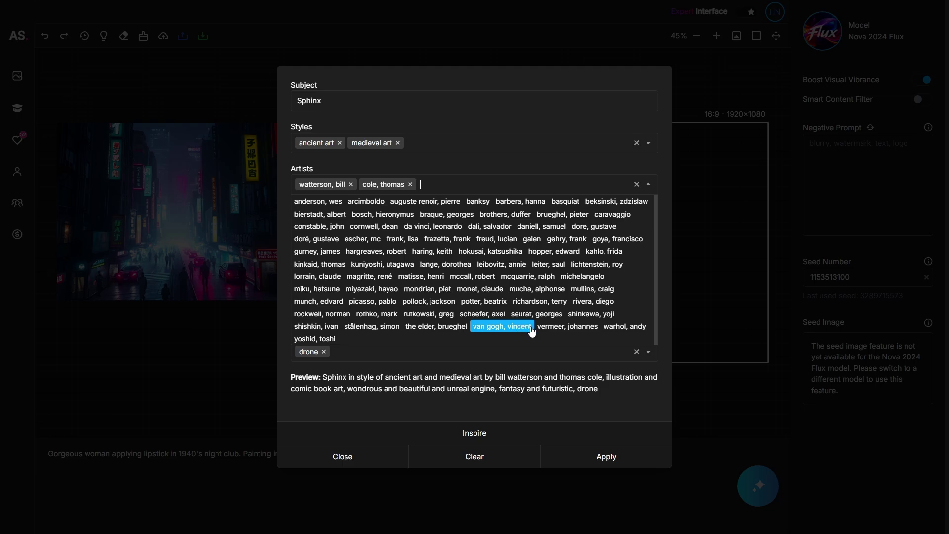
# Step: Add Vincent van Gogh and Banksy to the artists of the Sphinx prompt
pyautogui.click(503, 327)
pyautogui.click(477, 202)
pyautogui.click(336, 208)
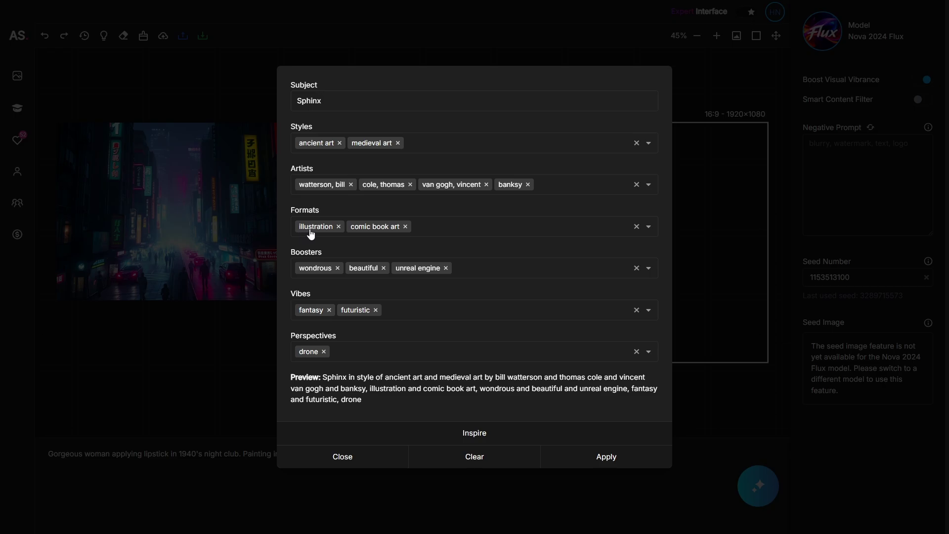
# Step: Add the book cover format to the Sphinx prompt, look through the other formats and remove book cover again
pyautogui.click(540, 231)
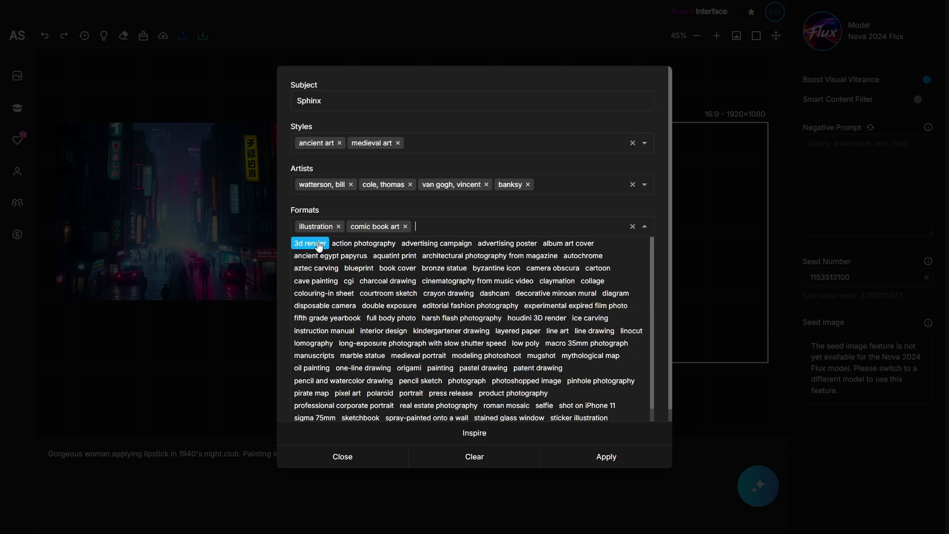
pyautogui.click(398, 268)
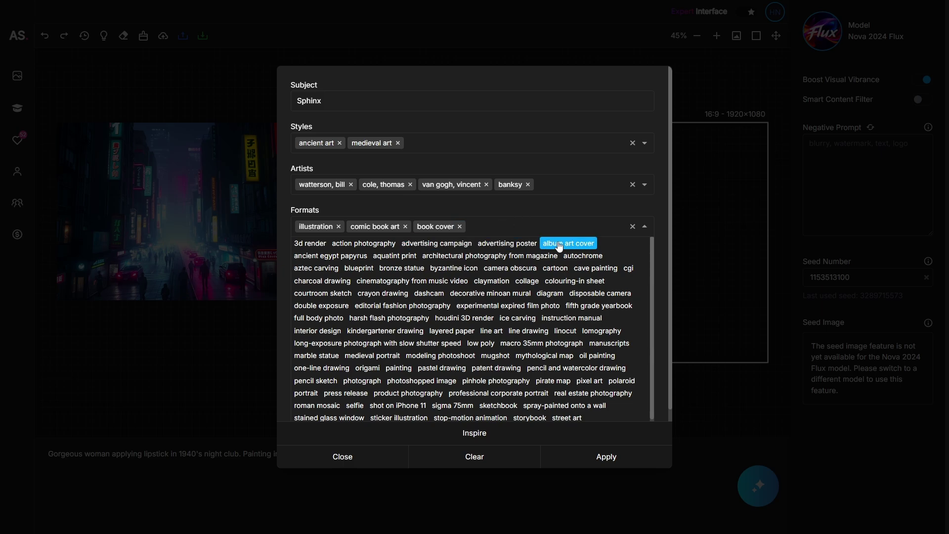
pyautogui.scroll(-1, 494, 379)
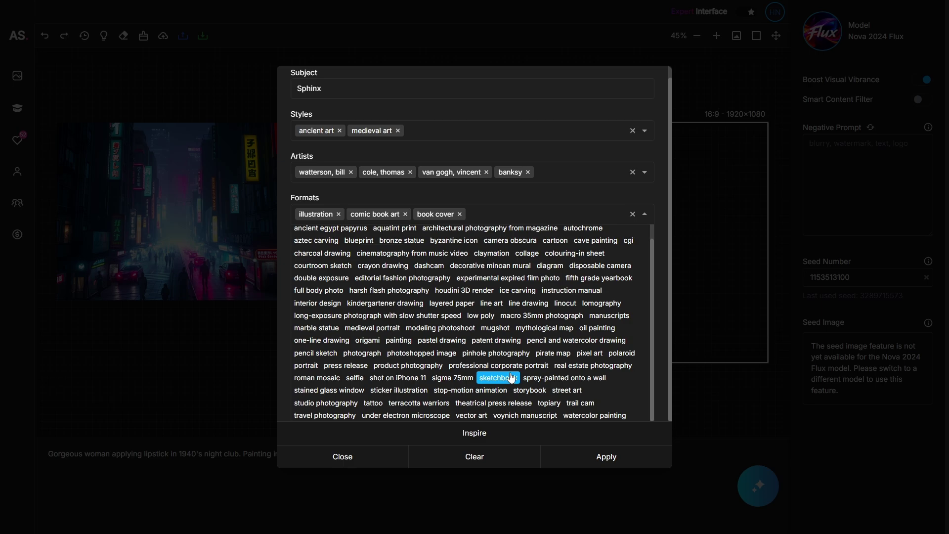
pyautogui.click(471, 217)
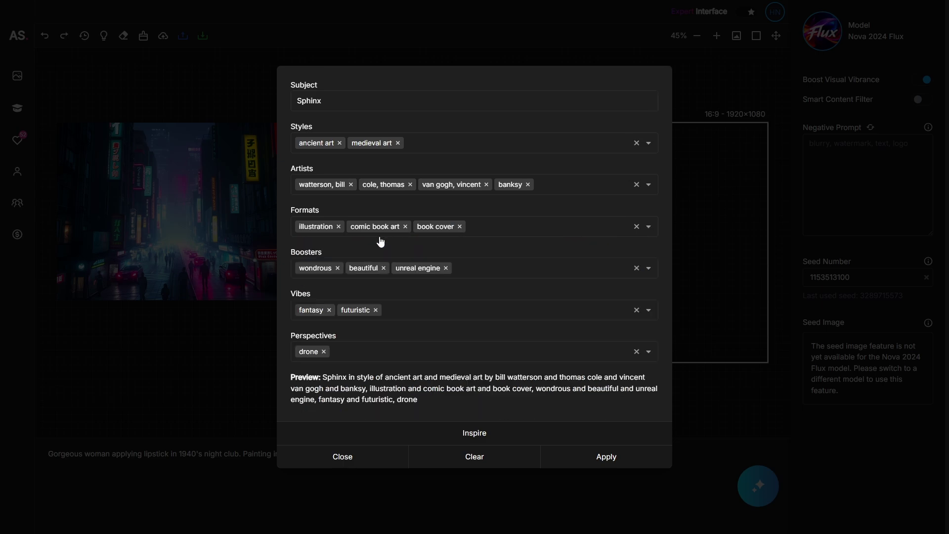
pyautogui.click(460, 227)
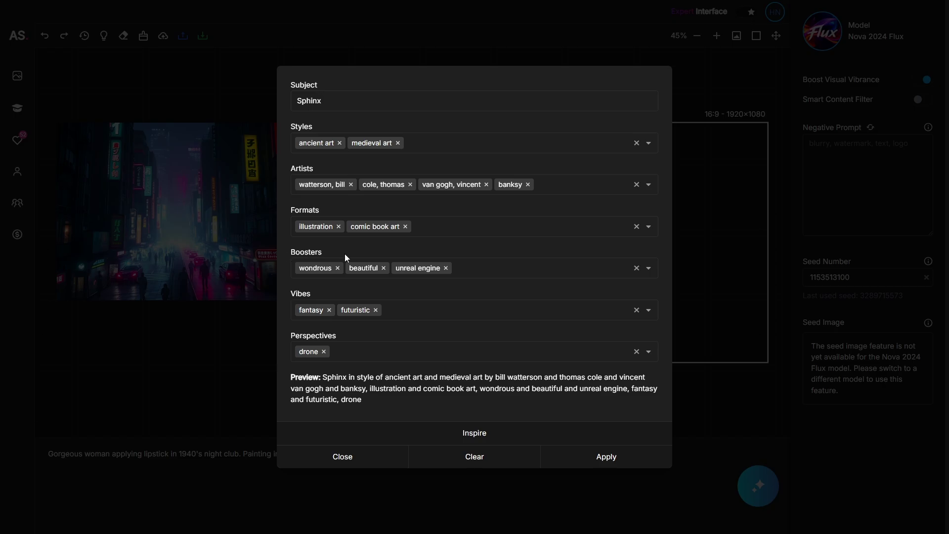
# Step: View the booster options without choosing one, and add character to the vibes of the Sphinx prompt
pyautogui.click(560, 269)
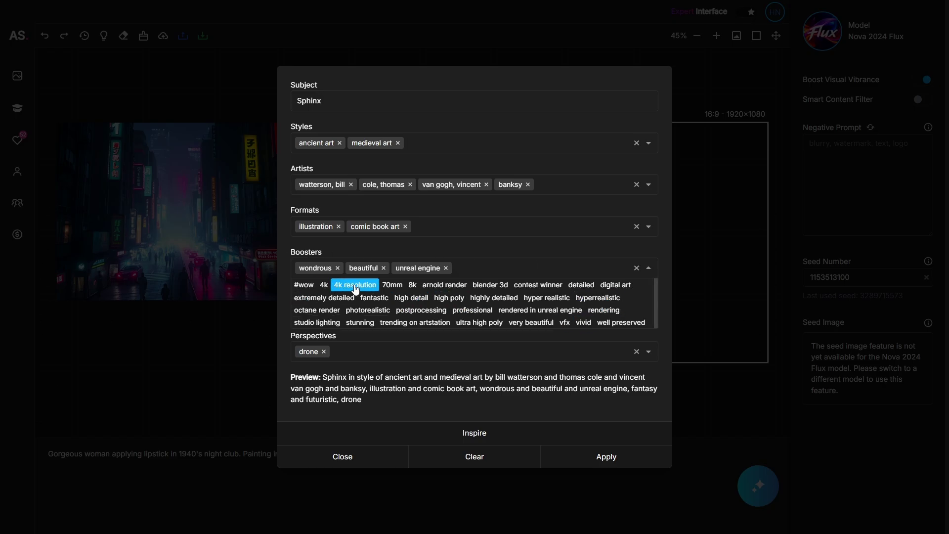
pyautogui.click(521, 252)
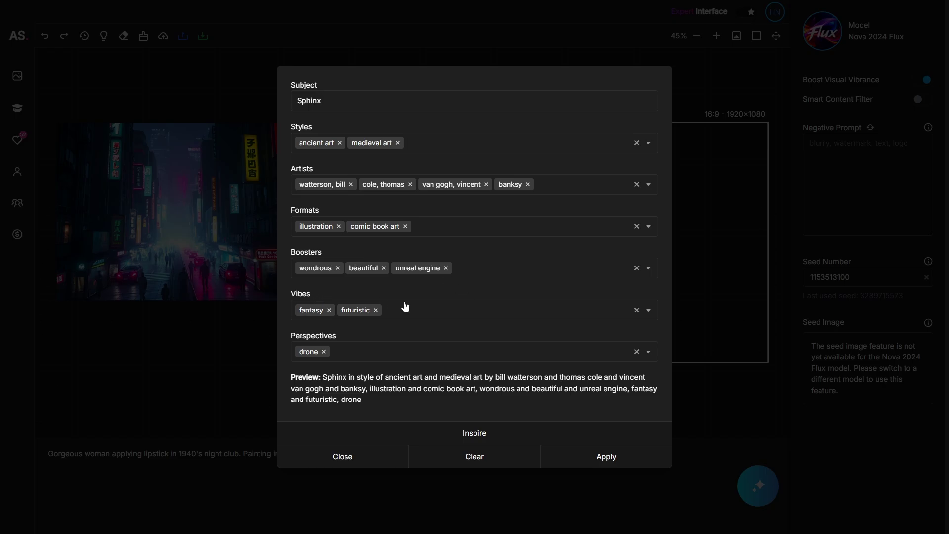
pyautogui.click(565, 308)
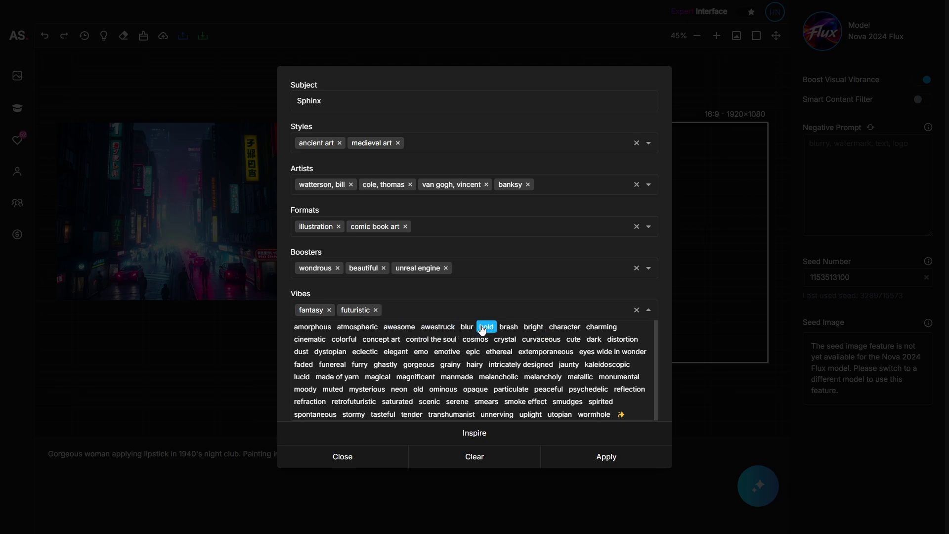
pyautogui.click(566, 330)
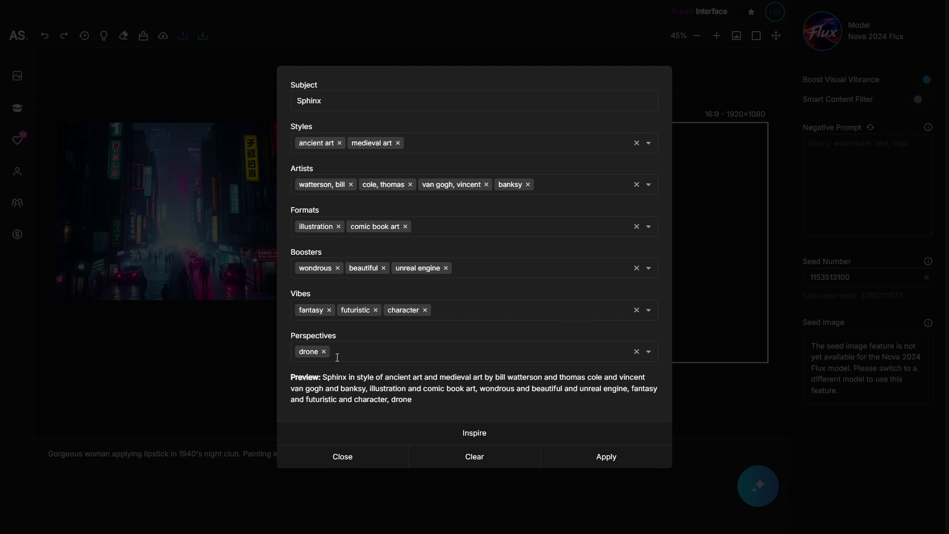
# Step: Replace the drone perspective of the Sphinx prompt with aerial view
pyautogui.click(324, 351)
pyautogui.click(412, 349)
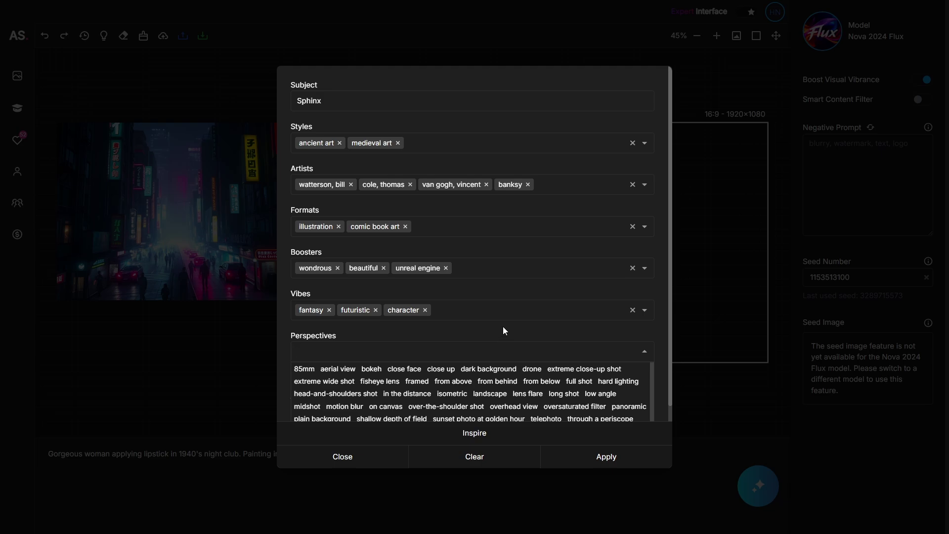
pyautogui.scroll(-1, 505, 375)
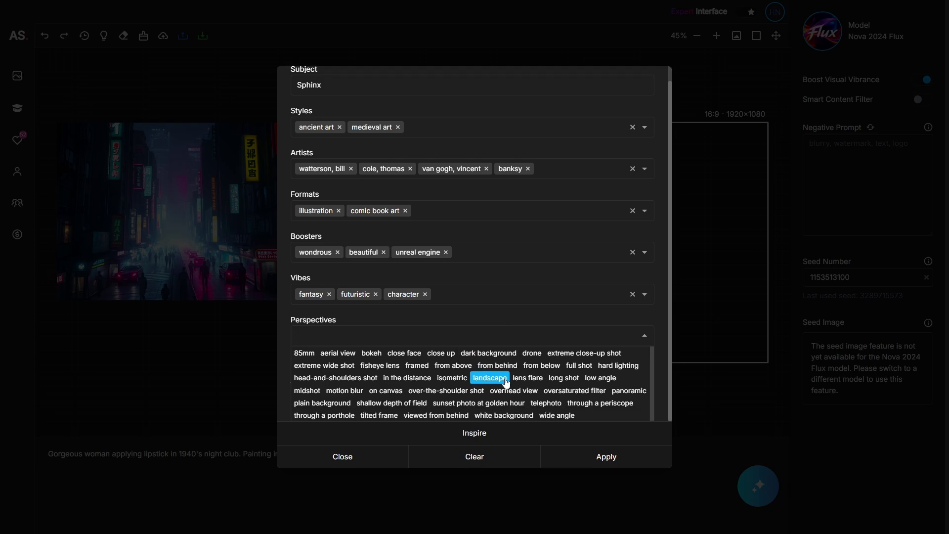
pyautogui.click(352, 353)
pyautogui.click(526, 321)
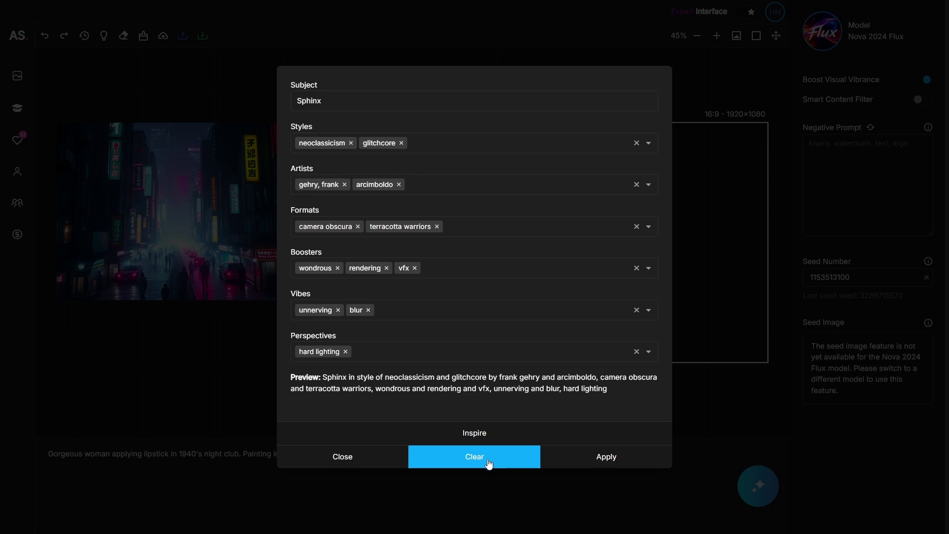
# Step: Apply the randomly inspired Sphinx prompt with neoclassicism and glitchcore styles and hard lighting, and generate an image from it
pyautogui.click(611, 461)
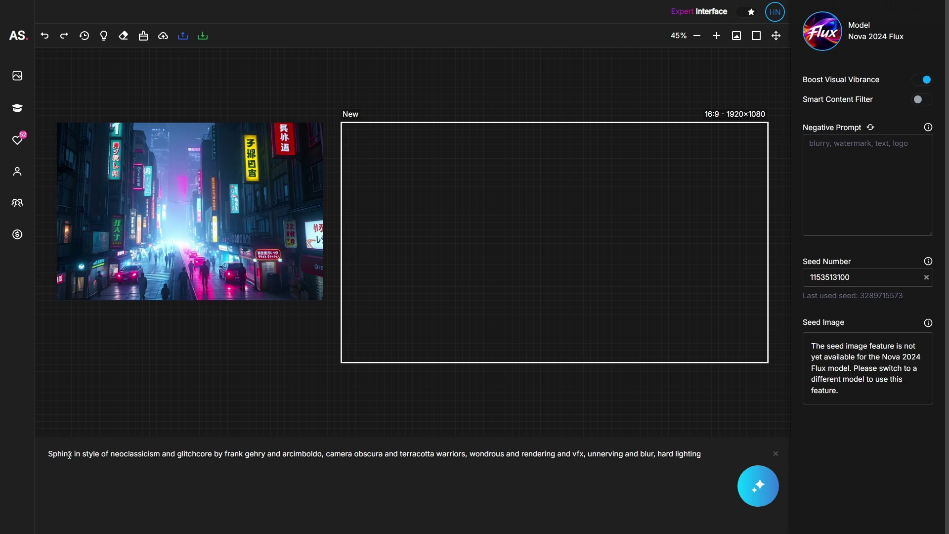
pyautogui.moveTo(48, 455); pyautogui.dragTo(709, 450)
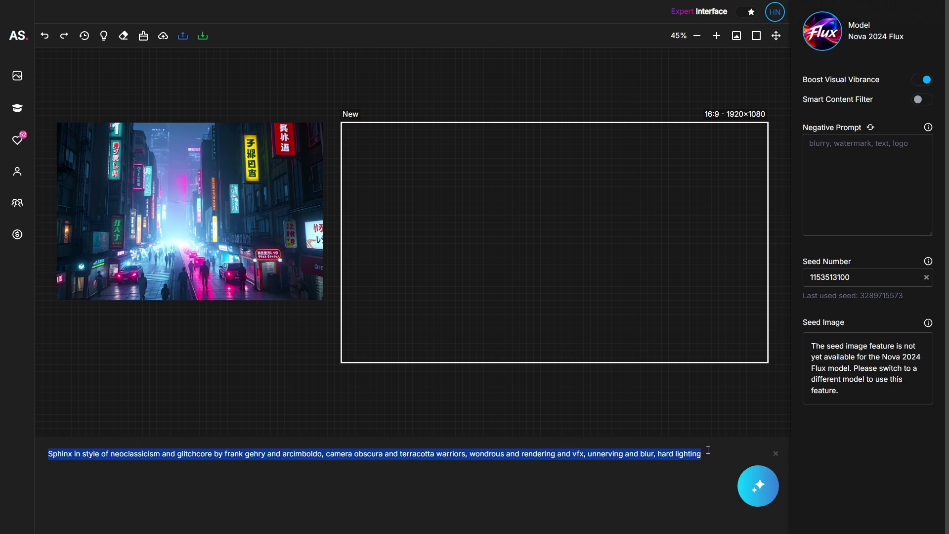
pyautogui.click(709, 450)
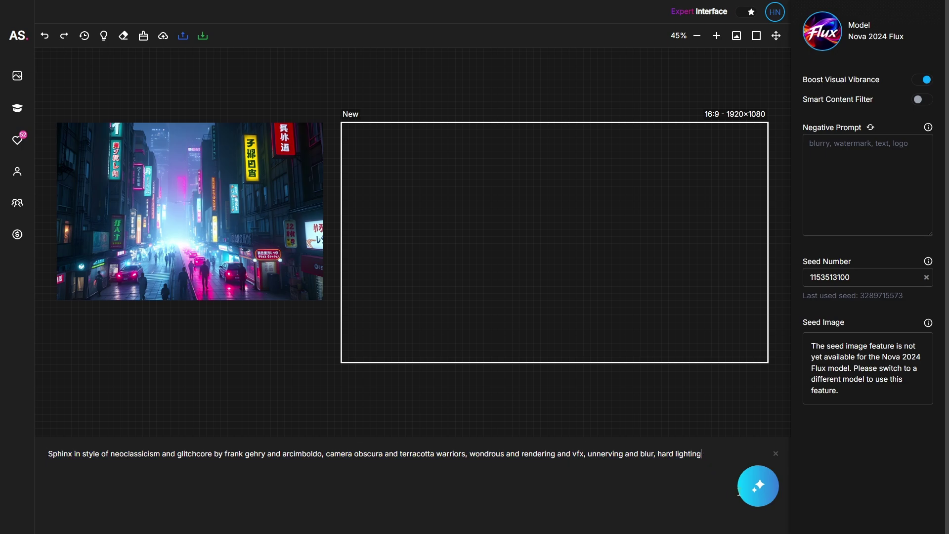
pyautogui.click(770, 494)
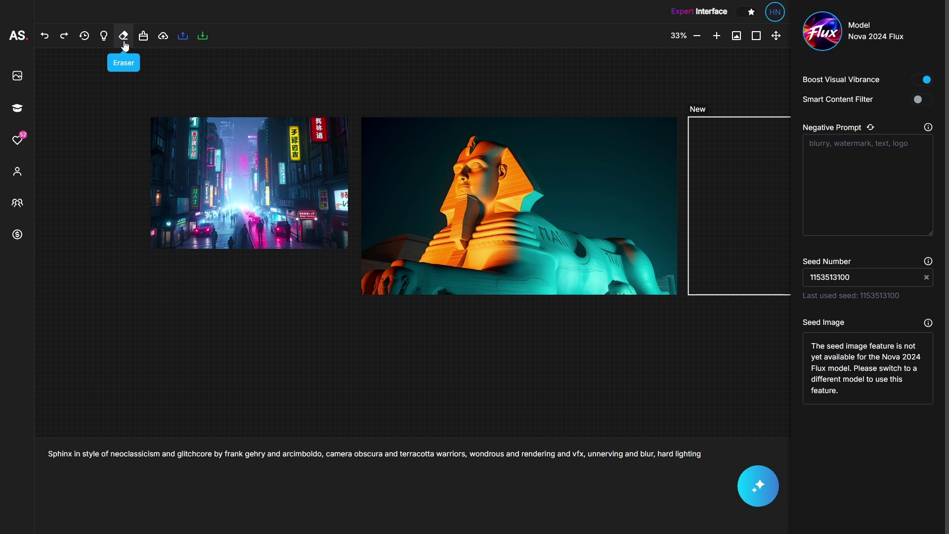
# Step: Erase part of the dark background behind the Sphinx's head with the Eraser, and undo the erasure
pyautogui.click(125, 46)
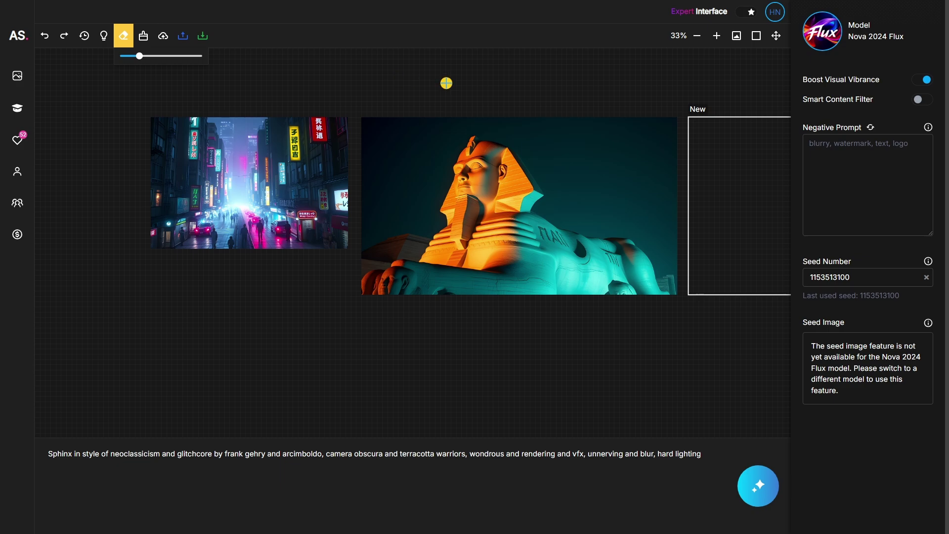
pyautogui.press('Escape')
pyautogui.click(123, 37)
pyautogui.moveTo(637, 168)
pyautogui.mouseDown()
pyautogui.moveTo(609, 160)
pyautogui.moveTo(643, 156)
pyautogui.moveTo(611, 151)
pyautogui.moveTo(615, 185)
pyautogui.moveTo(580, 169)
pyautogui.moveTo(601, 164)
pyautogui.moveTo(614, 187)
pyautogui.moveTo(589, 197)
pyautogui.moveTo(606, 214)
pyautogui.moveTo(571, 211)
pyautogui.moveTo(620, 208)
pyautogui.moveTo(612, 141)
pyautogui.moveTo(588, 121)
pyautogui.moveTo(643, 114)
pyautogui.mouseUp()
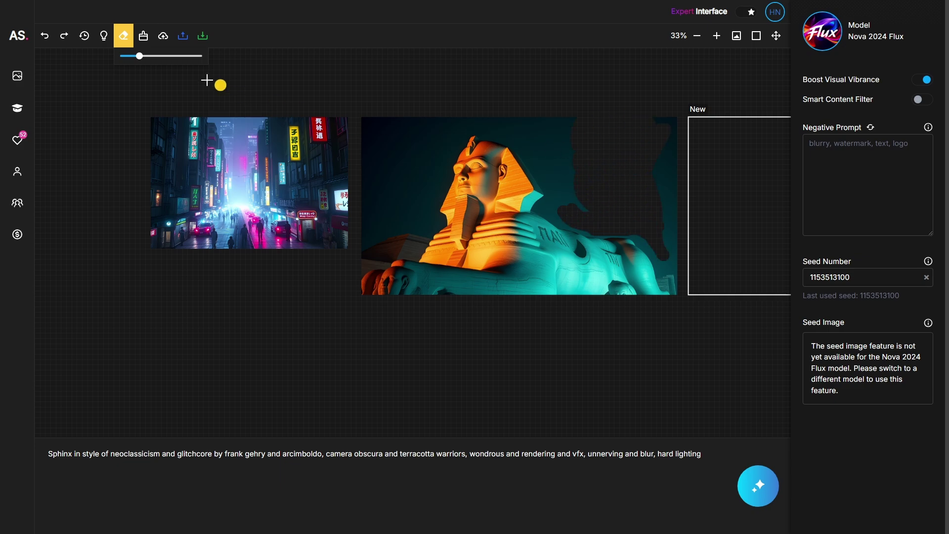
pyautogui.click(124, 36)
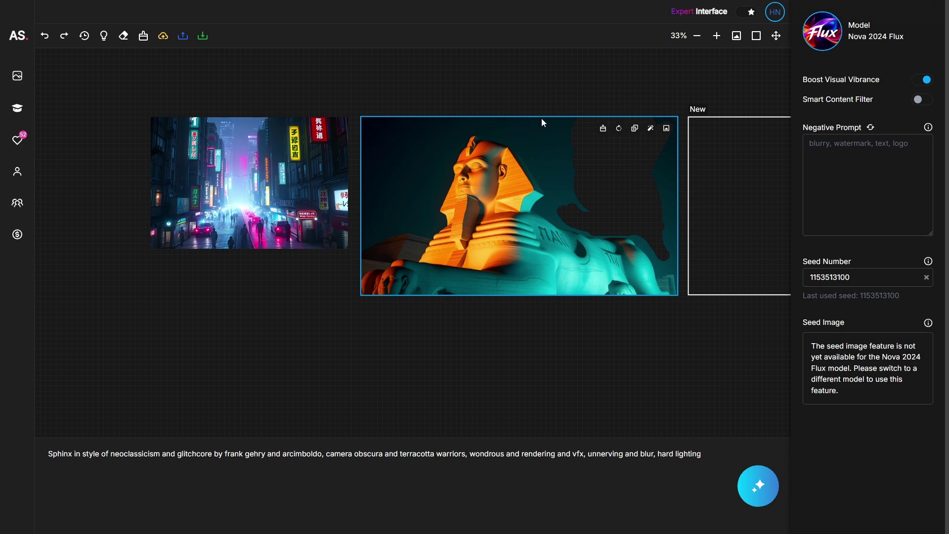
pyautogui.click(44, 35)
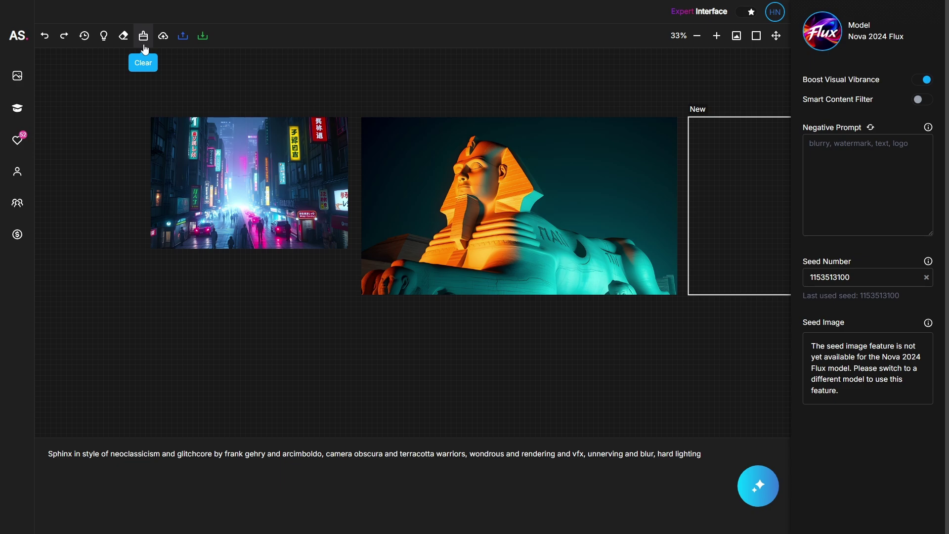
# Step: Clear only the selected Sphinx image from the canvas, and bring it back
pyautogui.click(426, 126)
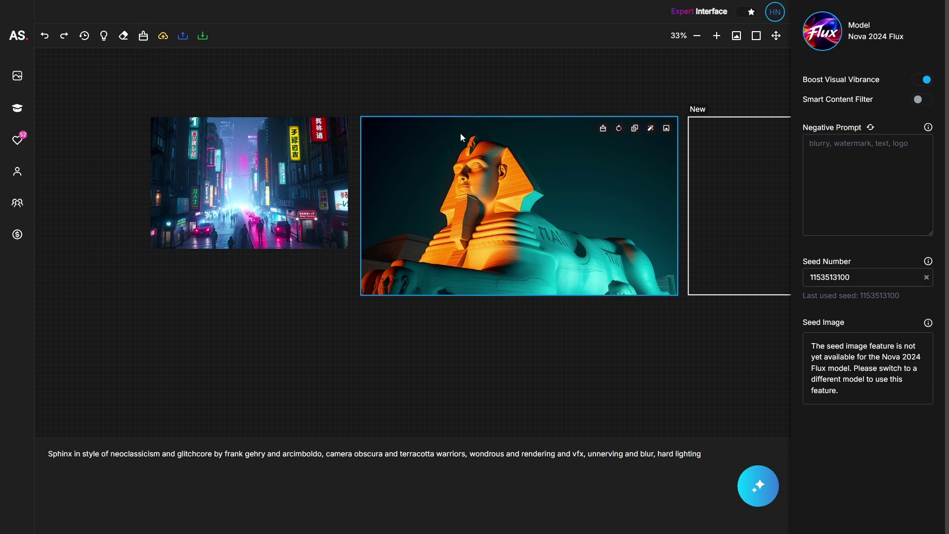
pyautogui.click(143, 36)
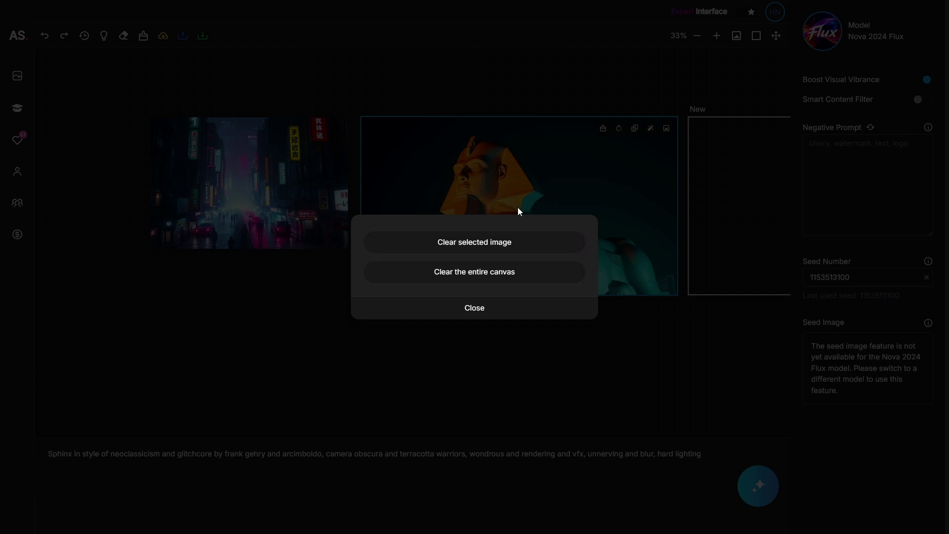
pyautogui.click(501, 251)
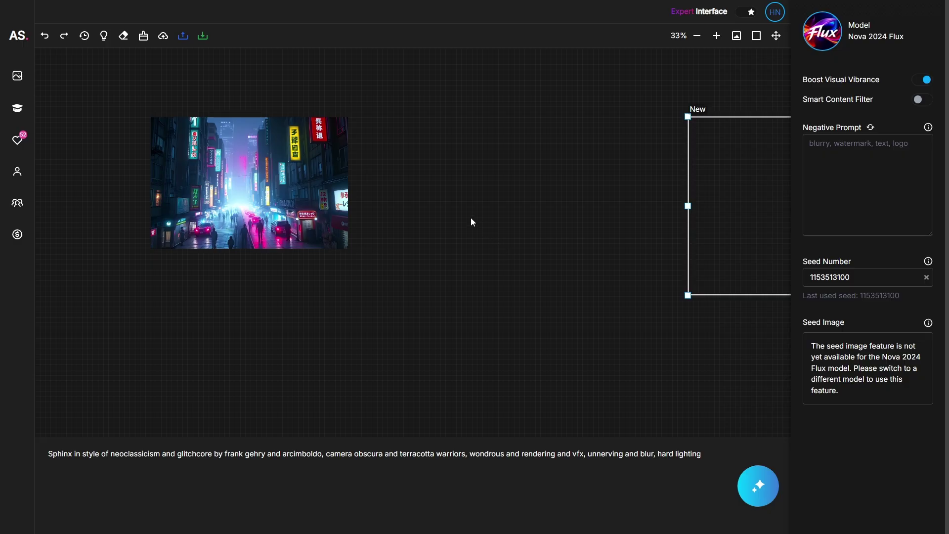
pyautogui.click(64, 35)
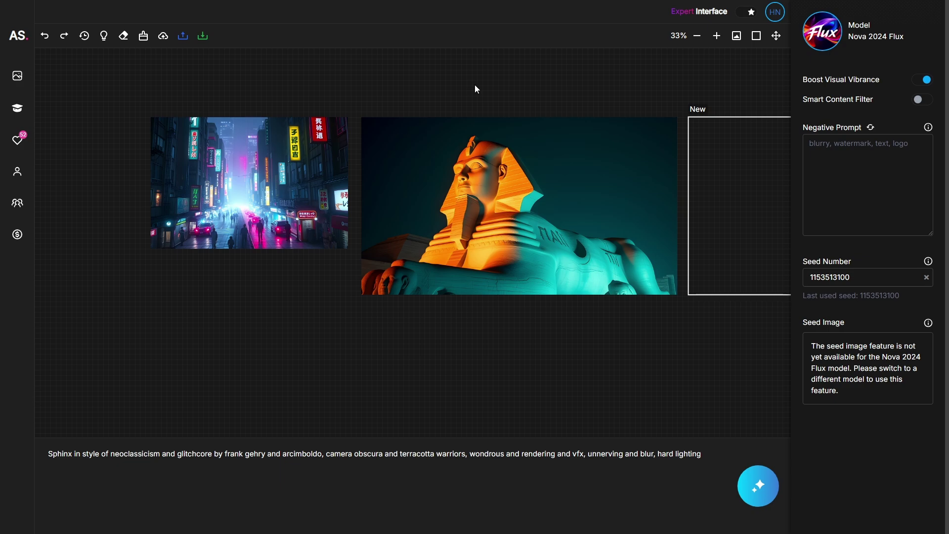
# Step: Upload the Sphinx image to the public gallery and confirm the upload
pyautogui.click(577, 149)
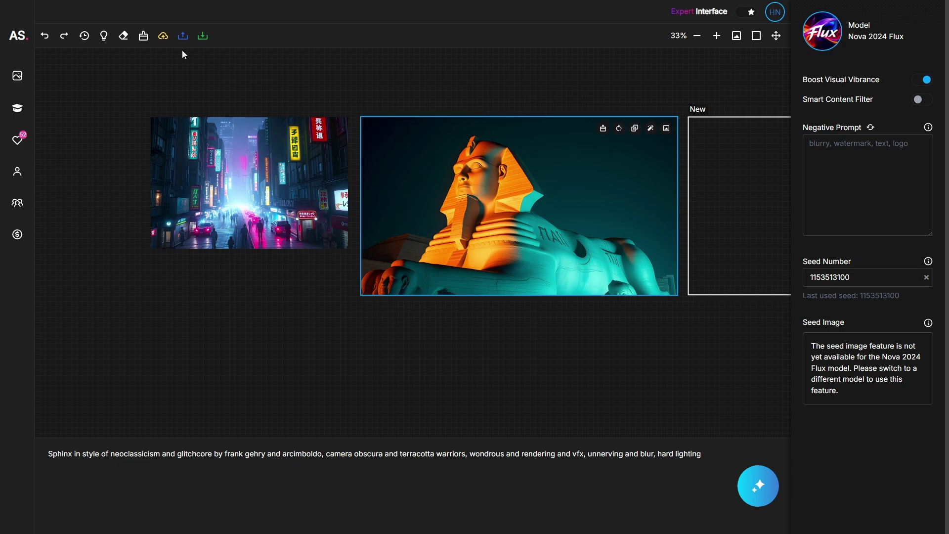
pyautogui.click(163, 39)
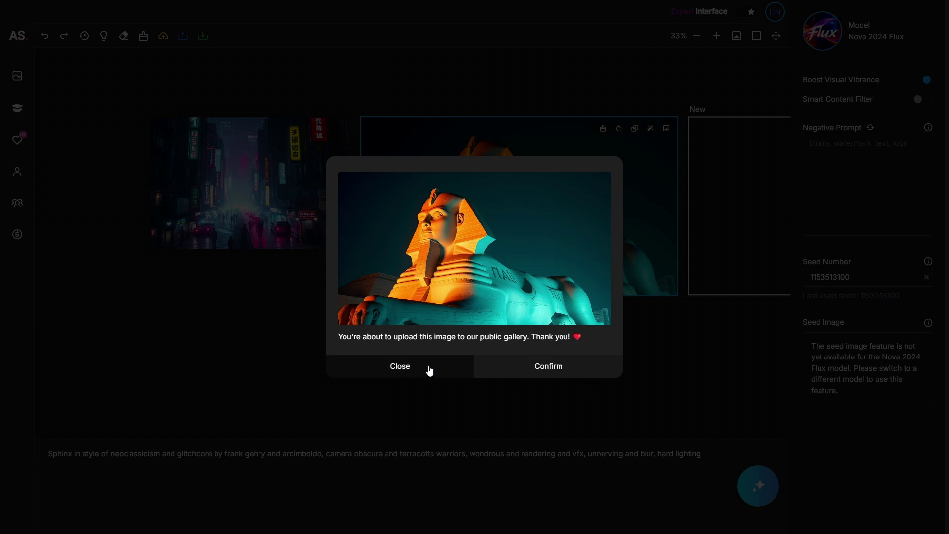
pyautogui.click(544, 367)
pyautogui.click(549, 366)
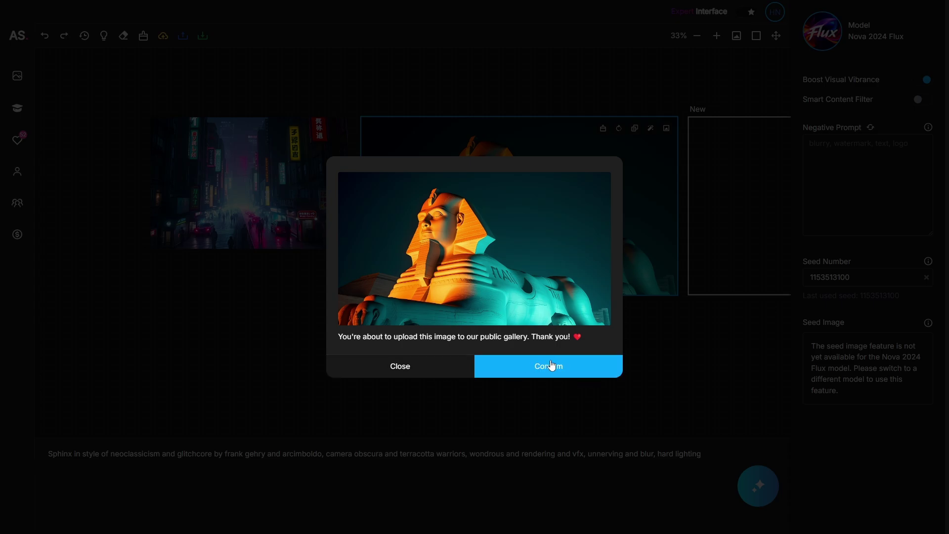
pyautogui.click(578, 372)
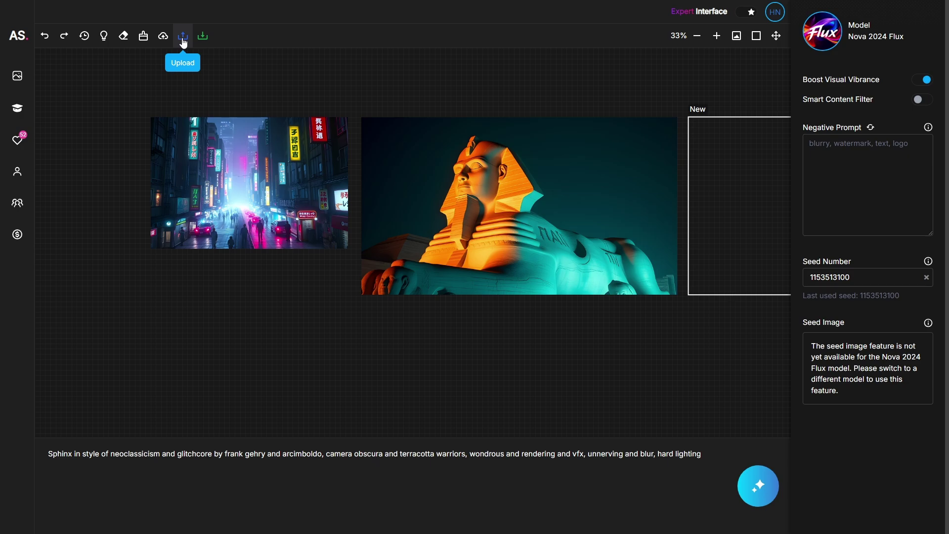
# Step: View the image upload dialog and the download options for the Sphinx image, closing each without uploading or downloading anything
pyautogui.click(184, 43)
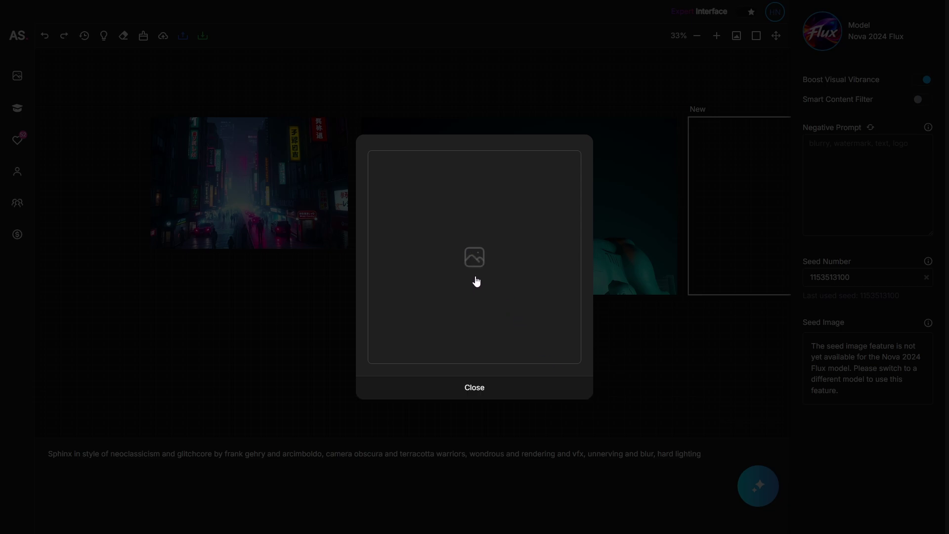
pyautogui.click(520, 390)
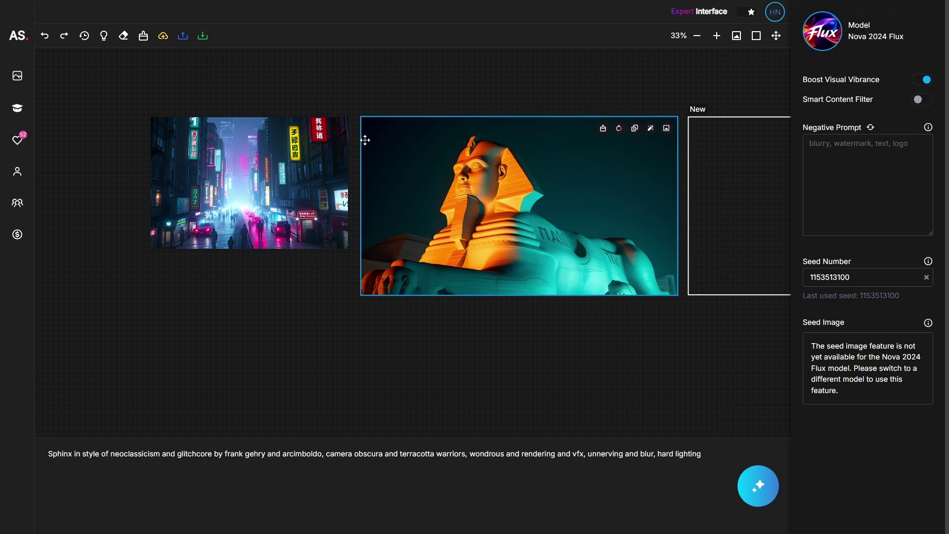
pyautogui.click(204, 39)
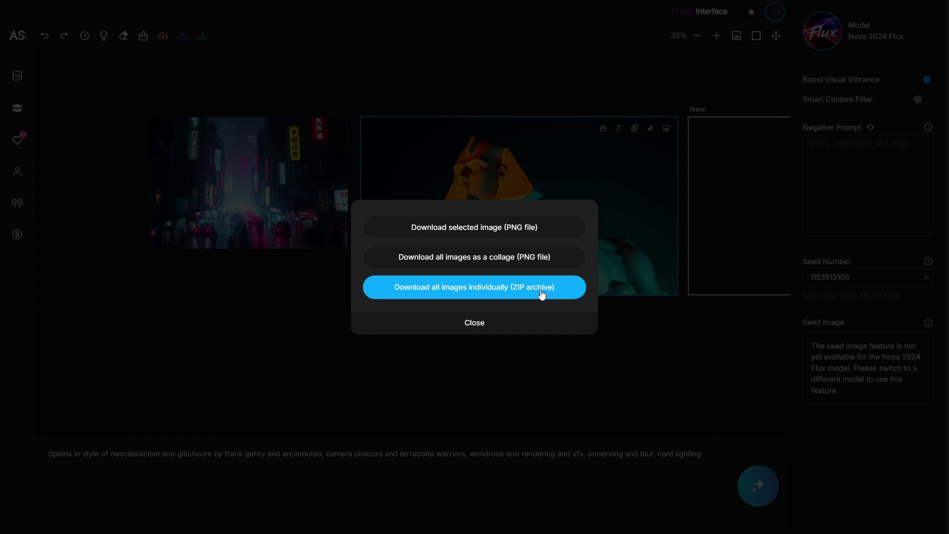
pyautogui.click(534, 332)
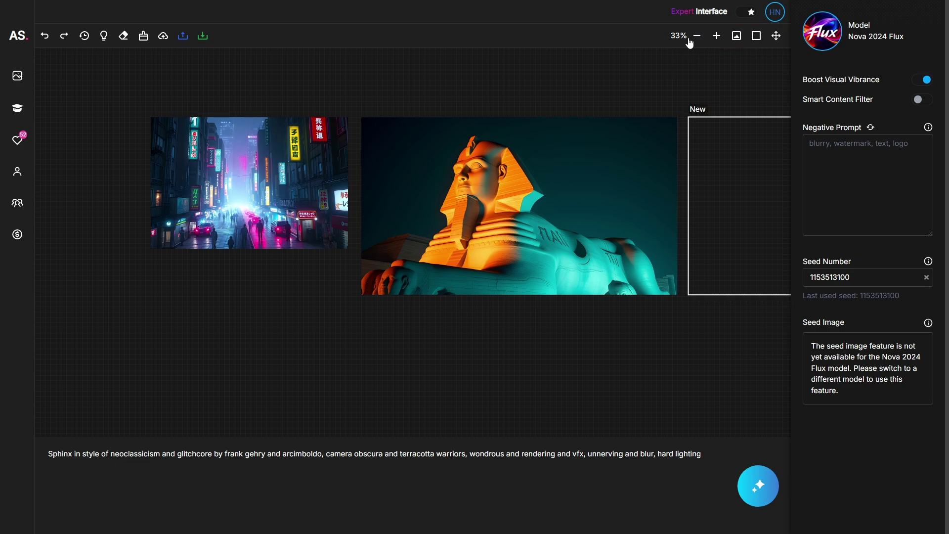
# Step: Zoom the canvas in and out in small steps to view the city and Sphinx images at different scales
pyautogui.click(717, 43)
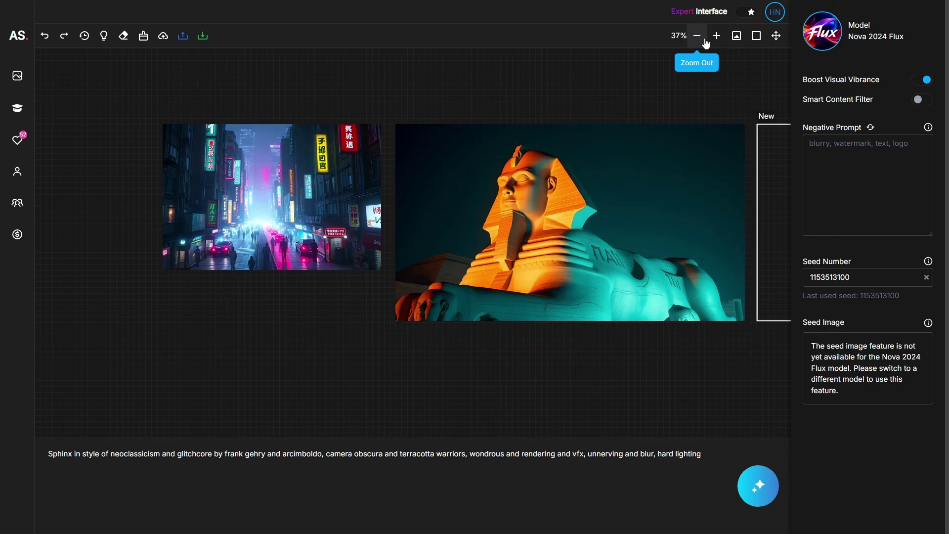
pyautogui.click(697, 38)
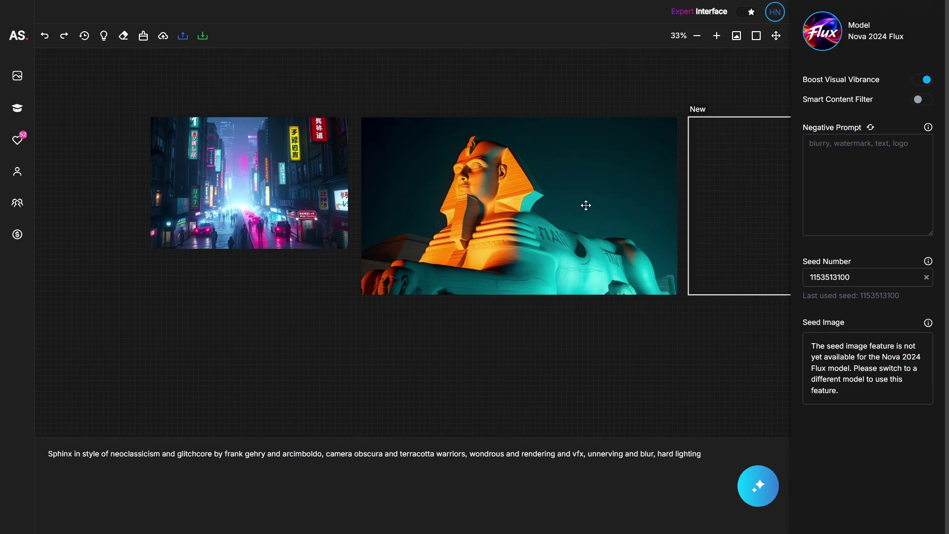
pyautogui.scroll(1, 658, 139)
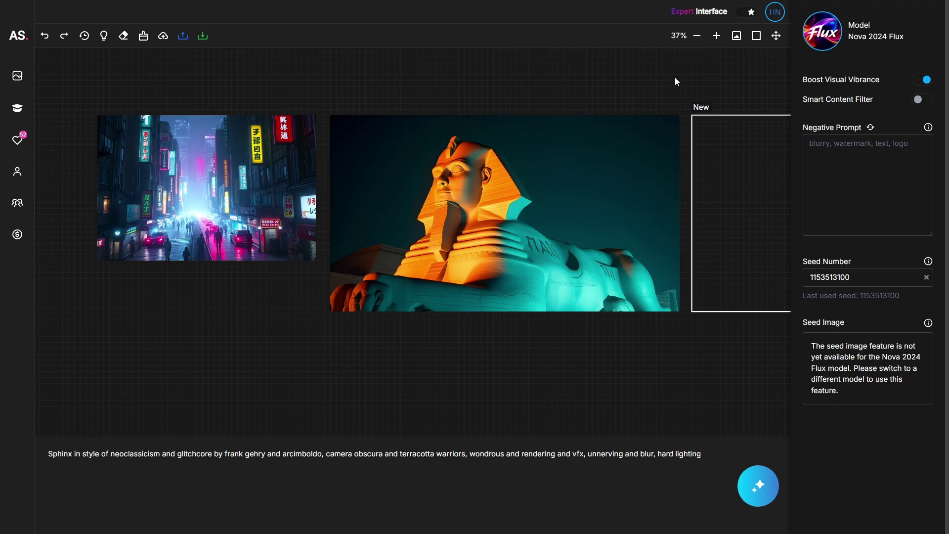
pyautogui.scroll(2, 666, 78)
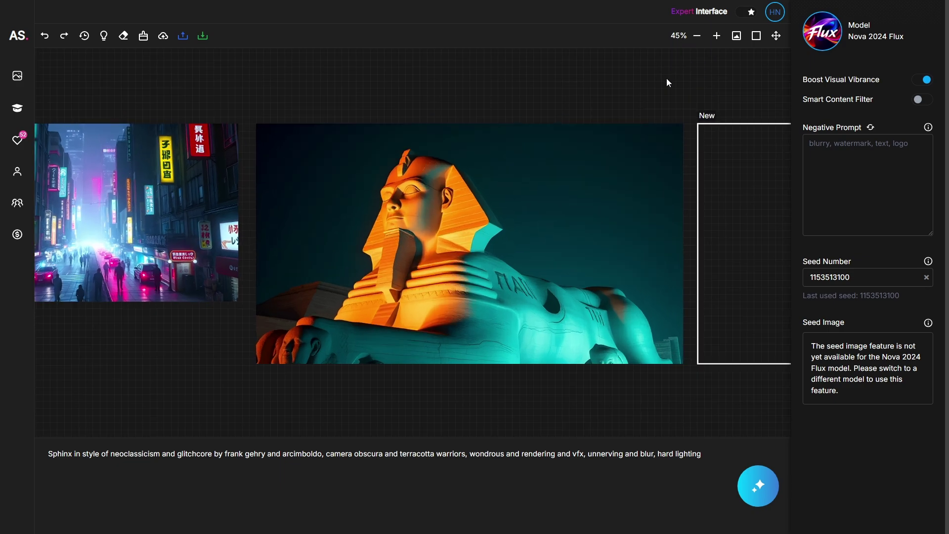
pyautogui.scroll(-3, 666, 78)
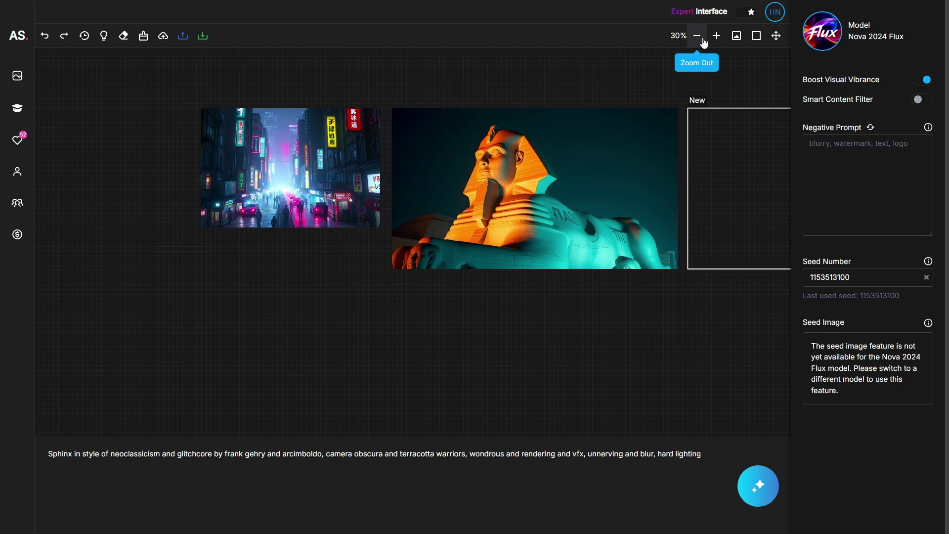
pyautogui.click(704, 43)
pyautogui.click(715, 44)
pyautogui.click(717, 37)
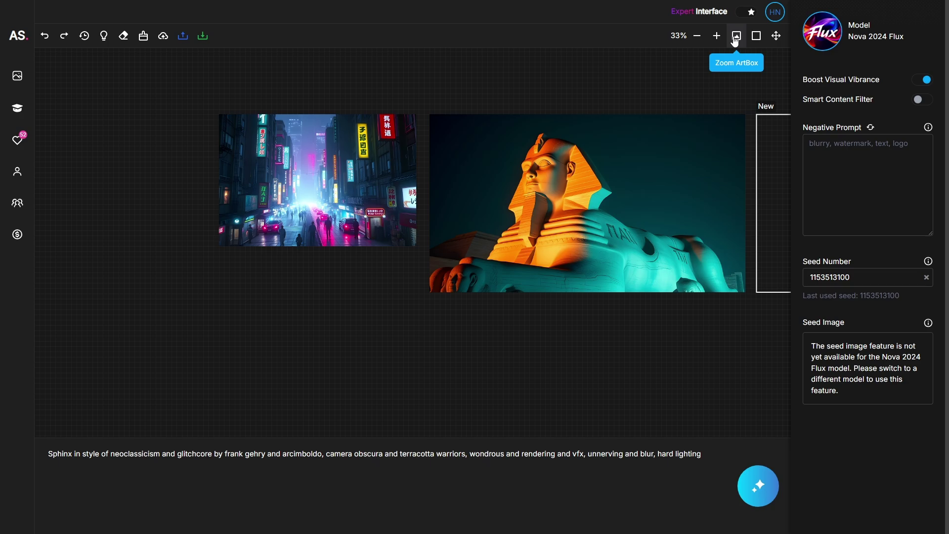
# Step: Zoom to the empty ArtBox frame, and fit the whole canvas with both images and the frame in view
pyautogui.click(736, 39)
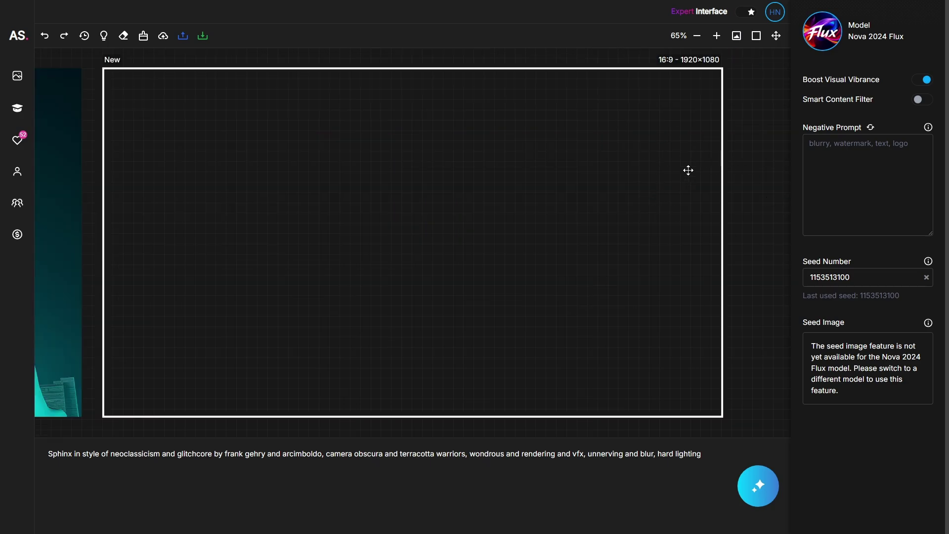
pyautogui.scroll(-3, 697, 140)
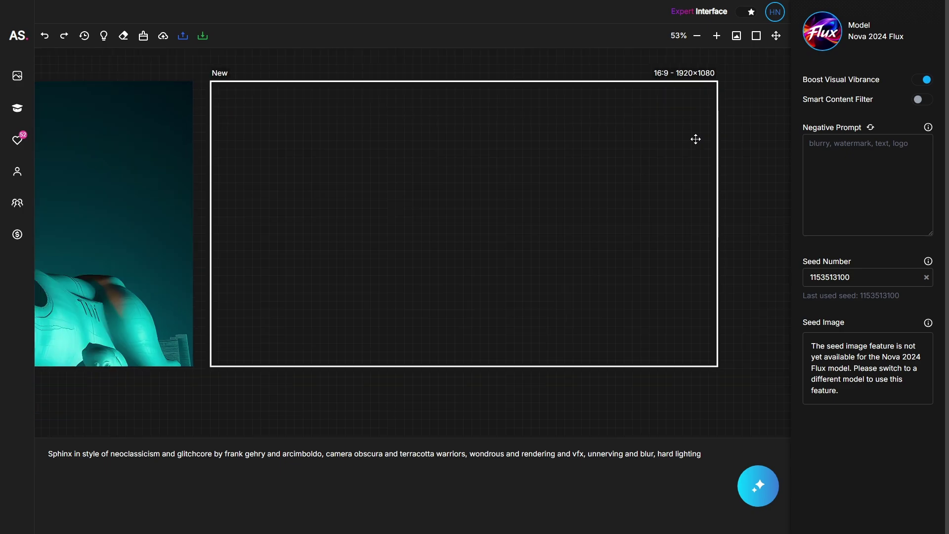
pyautogui.click(756, 36)
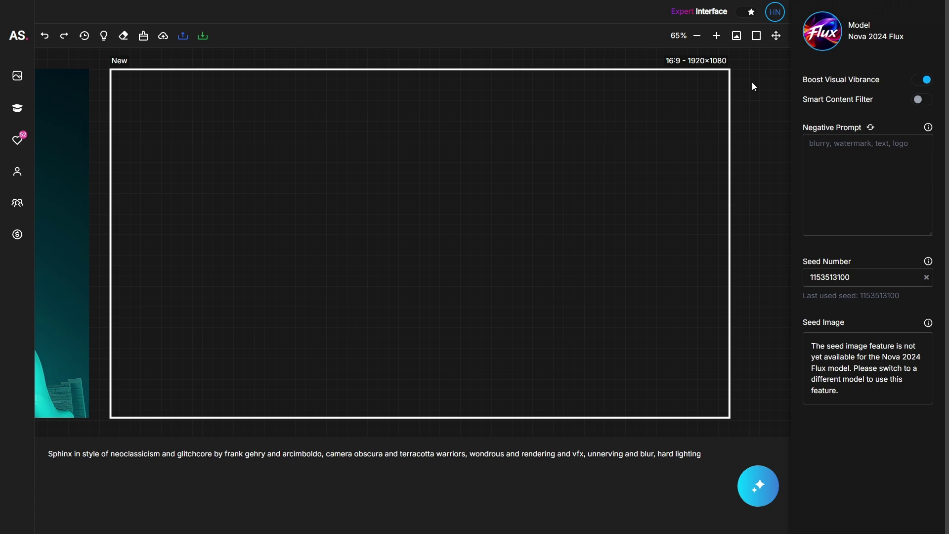
pyautogui.click(758, 42)
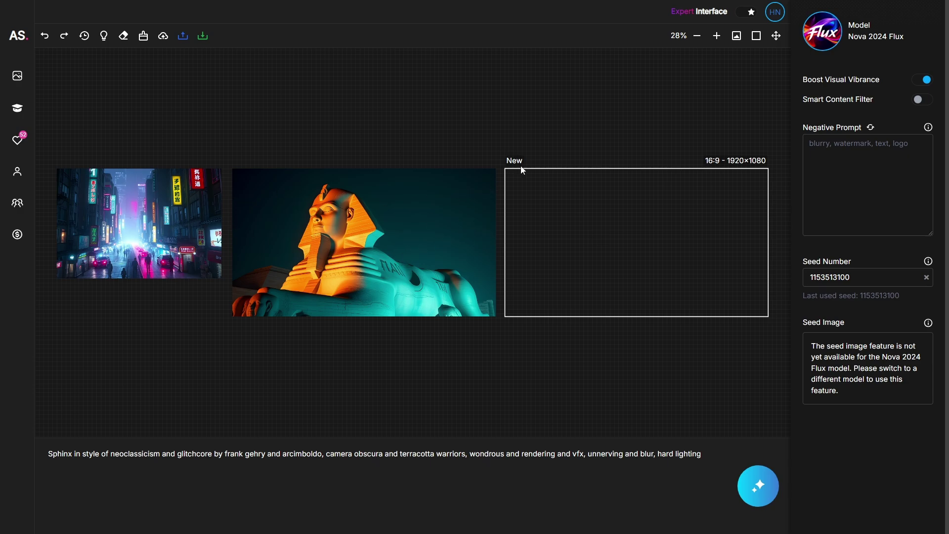
# Step: Turn on canvas panning and move the view around the images and the empty frame
pyautogui.click(776, 36)
pyautogui.moveTo(529, 121); pyautogui.dragTo(529, 142)
pyautogui.moveTo(572, 108); pyautogui.dragTo(553, 128)
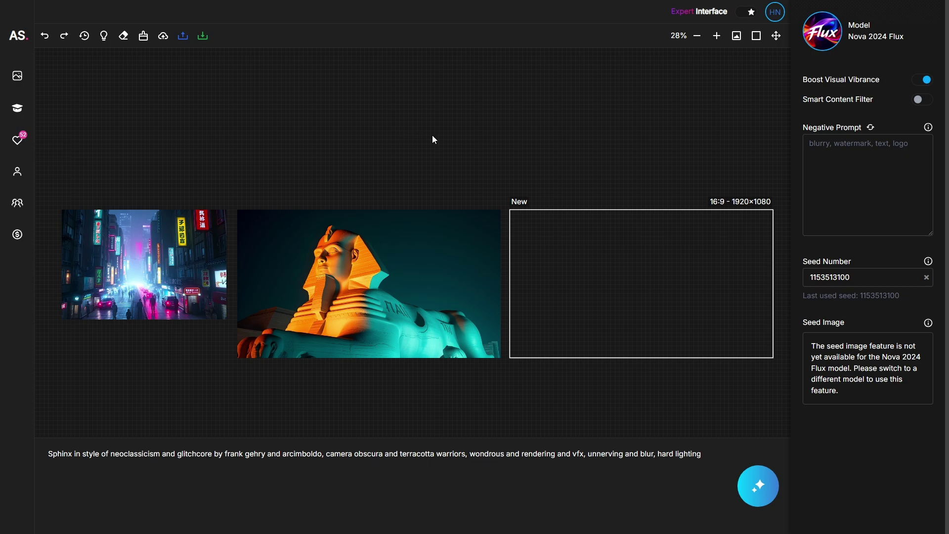
pyautogui.moveTo(403, 127); pyautogui.dragTo(480, 68)
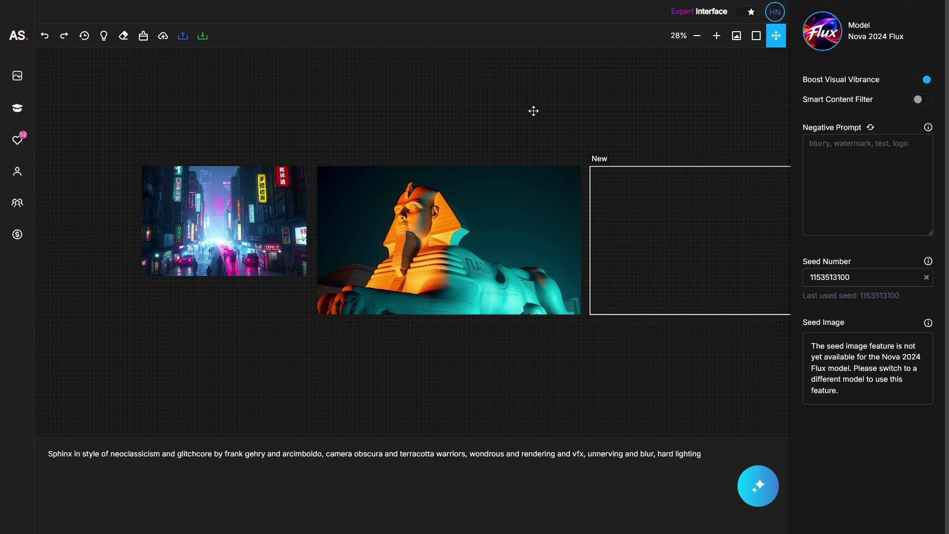
# Step: Pan the canvas further to look over the area around the city image, the Sphinx image and the empty frame
pyautogui.moveTo(534, 108); pyautogui.dragTo(421, 110)
pyautogui.moveTo(498, 114); pyautogui.dragTo(522, 144)
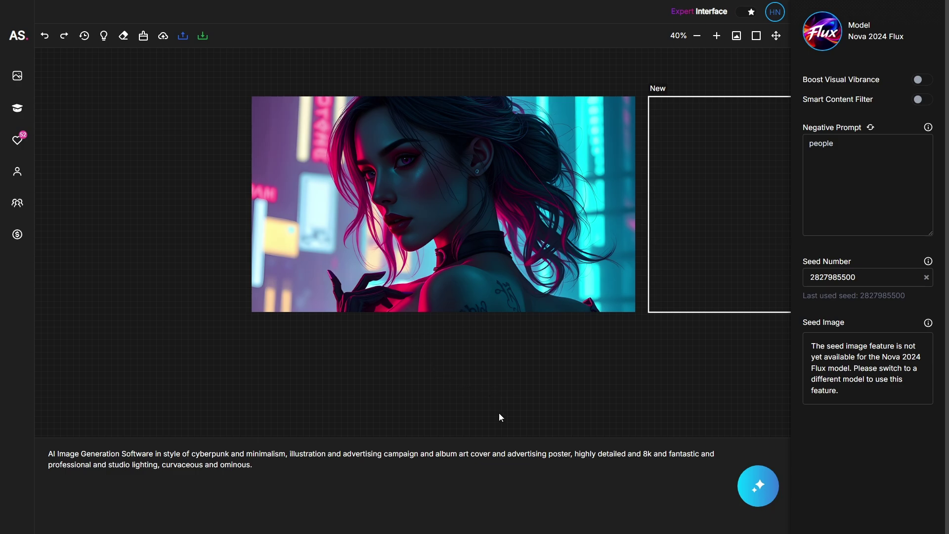
# Step: Erase the earring from the neon portrait of the woman using the smallest eraser size
pyautogui.scroll(1, 502, 394)
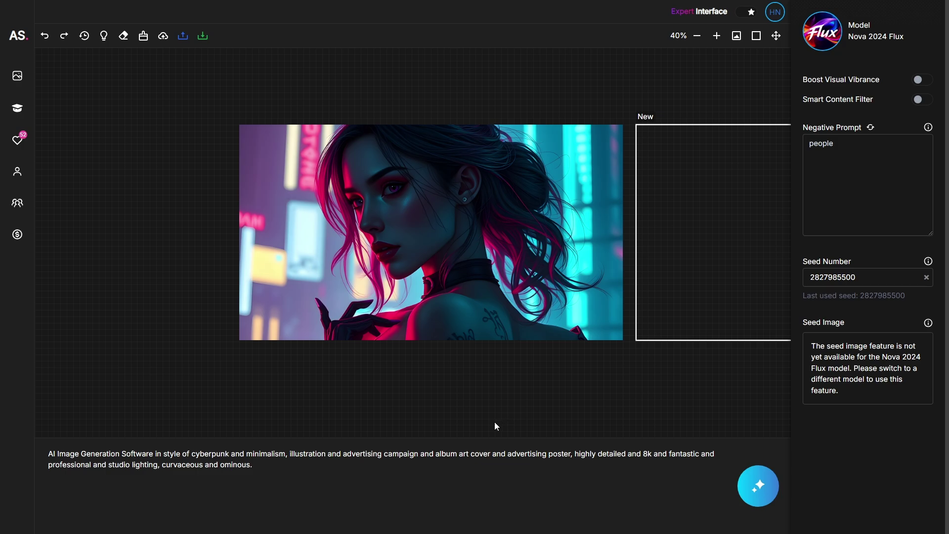
pyautogui.click(124, 37)
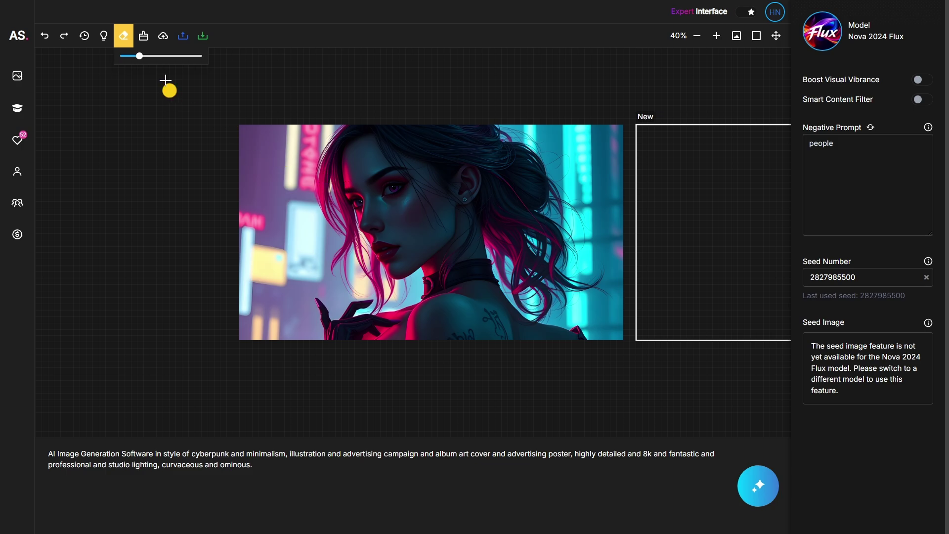
pyautogui.moveTo(141, 60)
pyautogui.moveTo(142, 63); pyautogui.dragTo(124, 58)
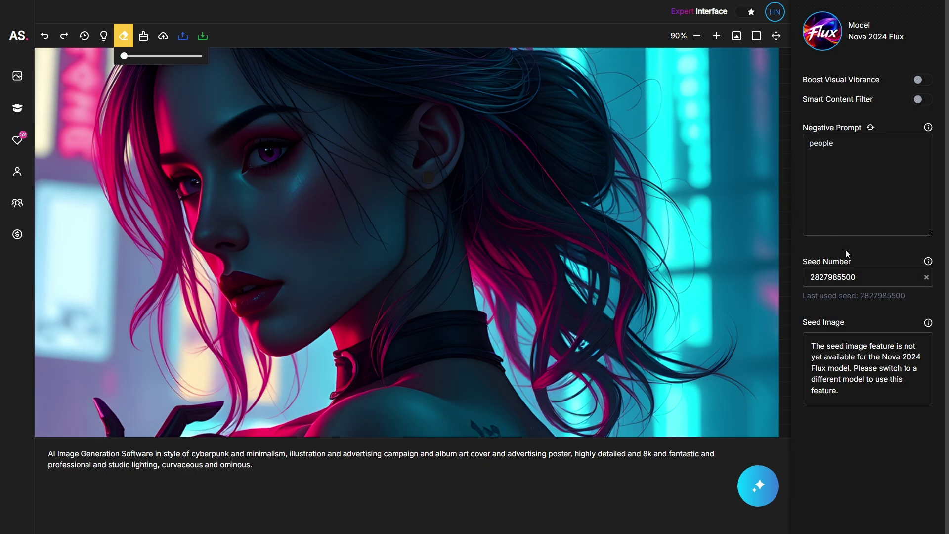
pyautogui.press('Escape')
# Step: Shrink the ArtBox frame to 128×128 and place it over the erased spot on the woman's earlobe
pyautogui.moveTo(736, 107); pyautogui.dragTo(727, 361)
pyautogui.moveTo(754, 390); pyautogui.dragTo(482, 195)
pyautogui.scroll(5, 536, 195)
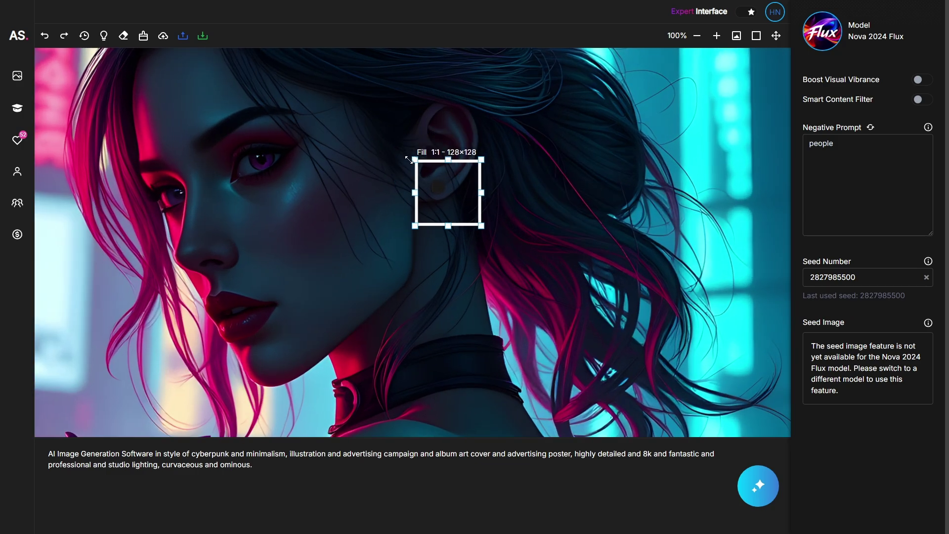
# Step: Replace the whole prompt with "earing" and generate the fill inside the frame on the earlobe
pyautogui.tripleClick(468, 467)
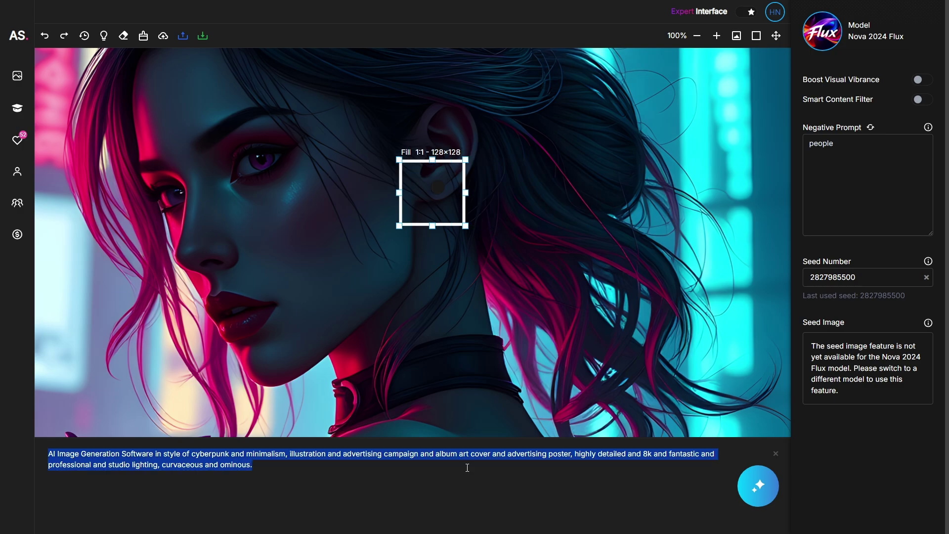
pyautogui.press('BackSpace')
pyautogui.write('ear')
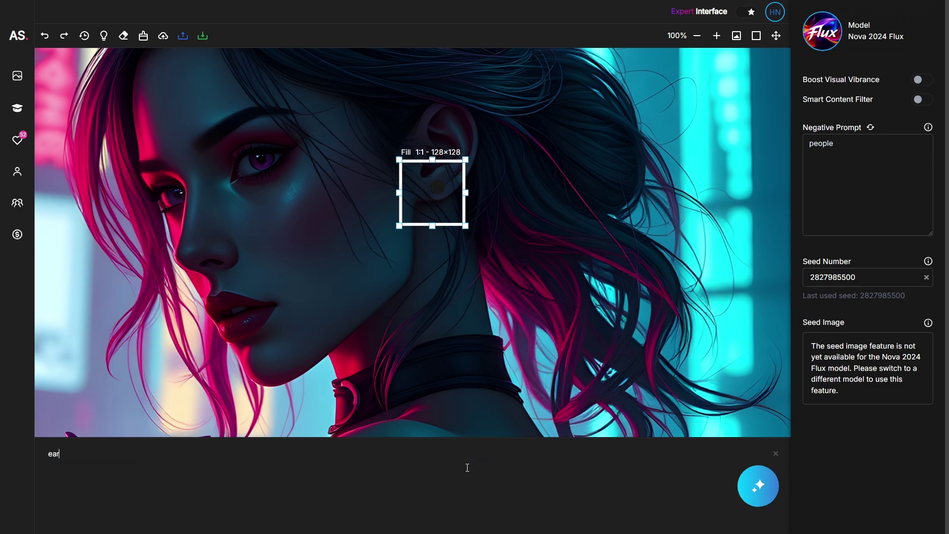
pyautogui.write('ing')
pyautogui.click(760, 489)
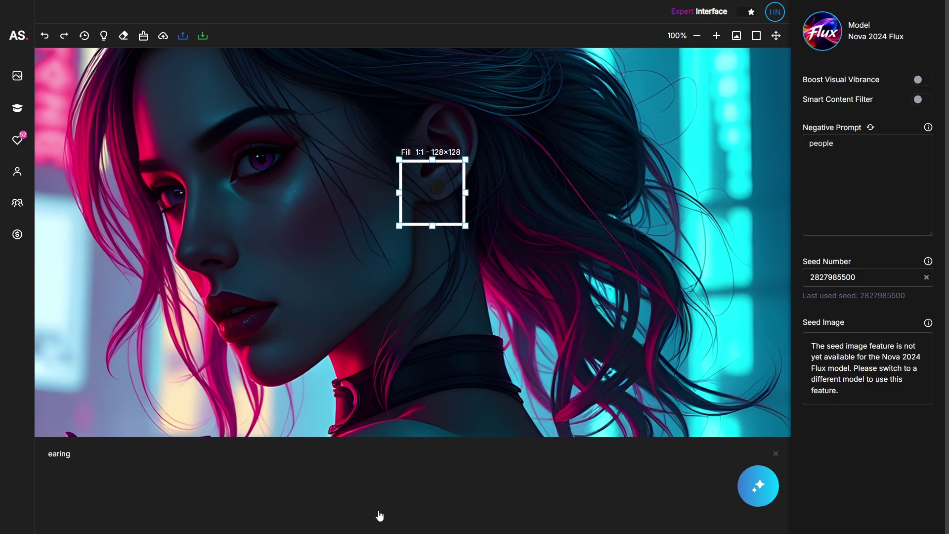
# Step: Examine the newly generated earring up close and in the context of the whole portrait
pyautogui.scroll(-4, 476, 202)
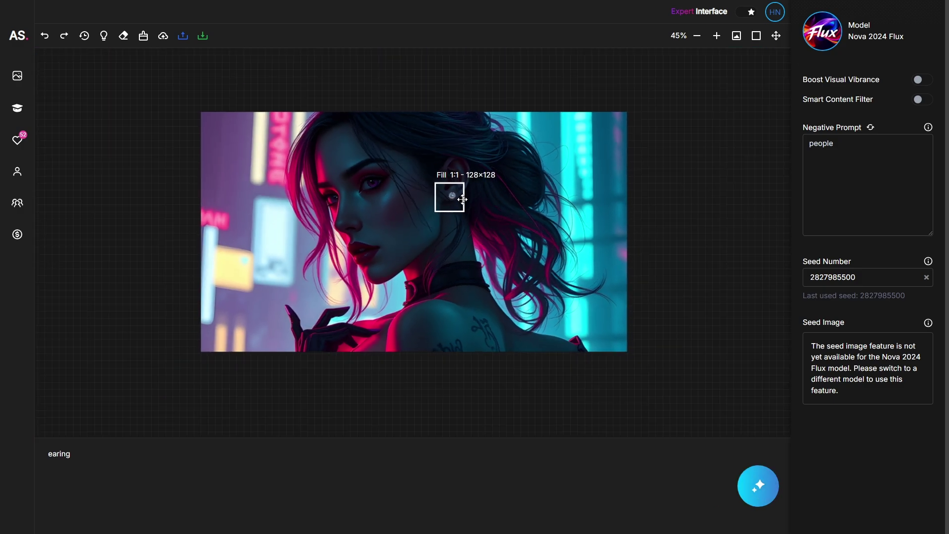
pyautogui.scroll(4, 540, 197)
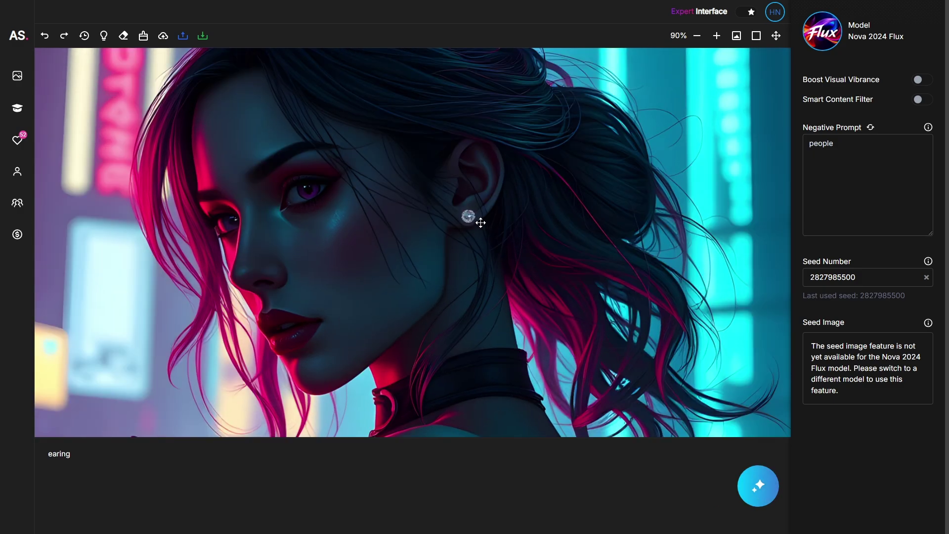
pyautogui.scroll(-2, 470, 214)
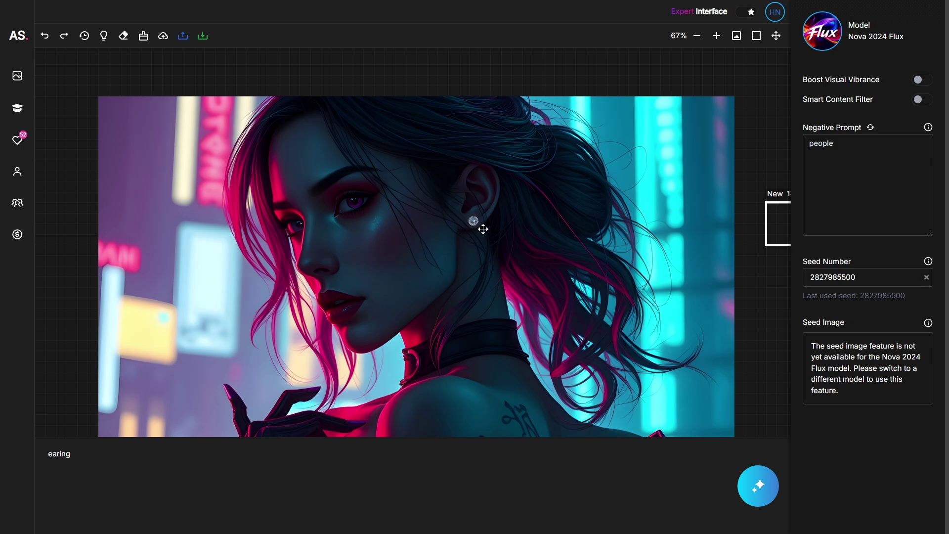
pyautogui.scroll(-1, 483, 229)
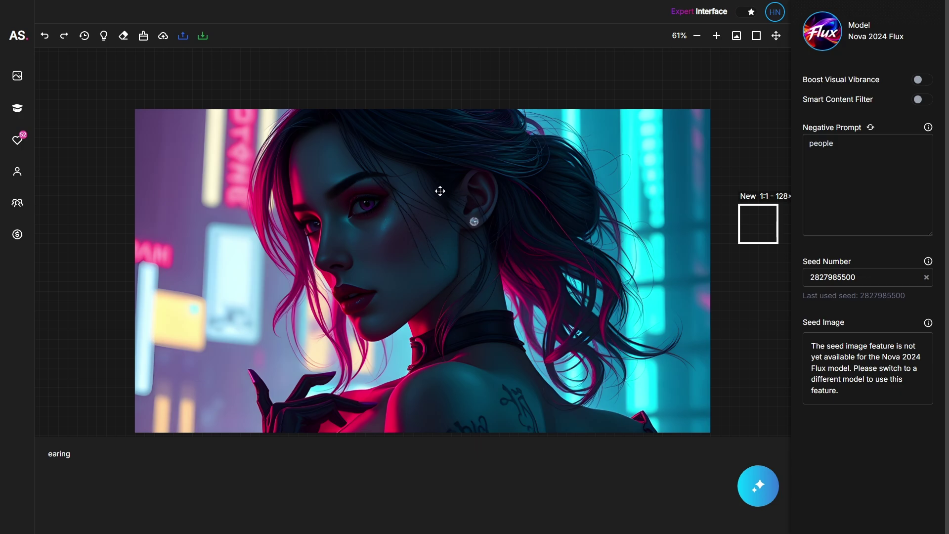
pyautogui.scroll(-1, 452, 247)
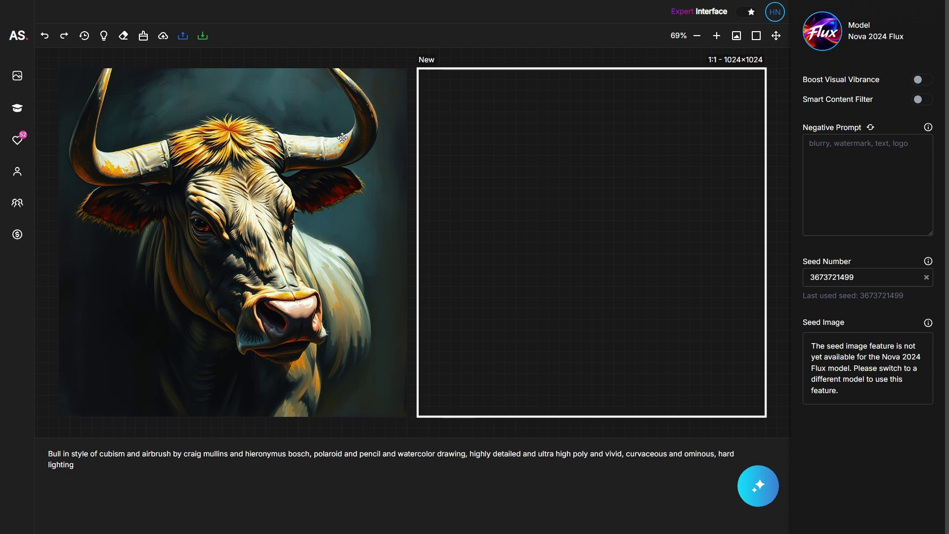
# Step: Upscale the bull image using its image enhancement options
pyautogui.moveTo(343, 133)
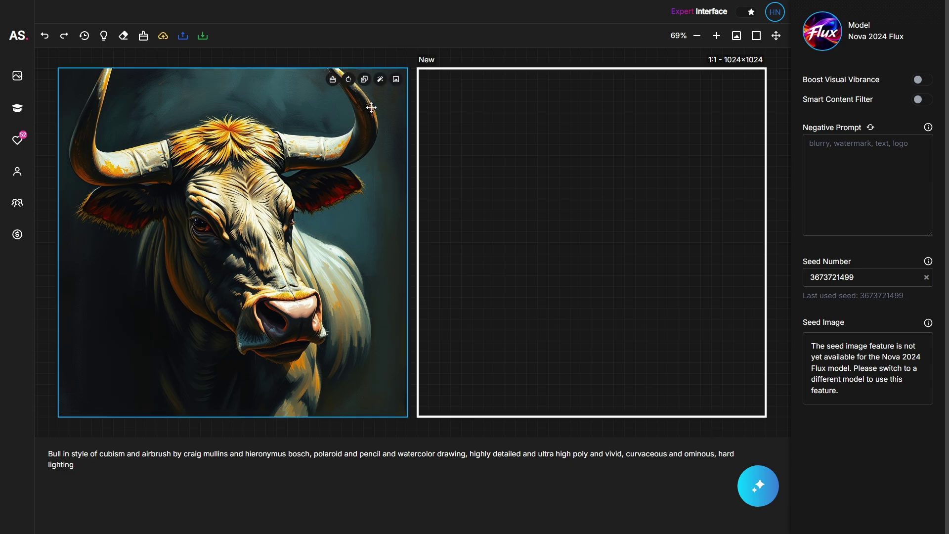
pyautogui.click(381, 80)
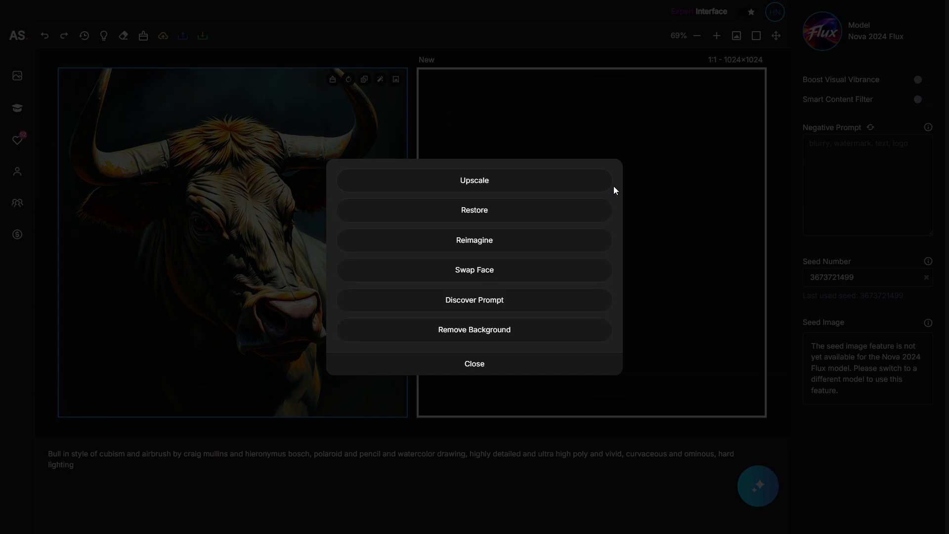
pyautogui.click(566, 182)
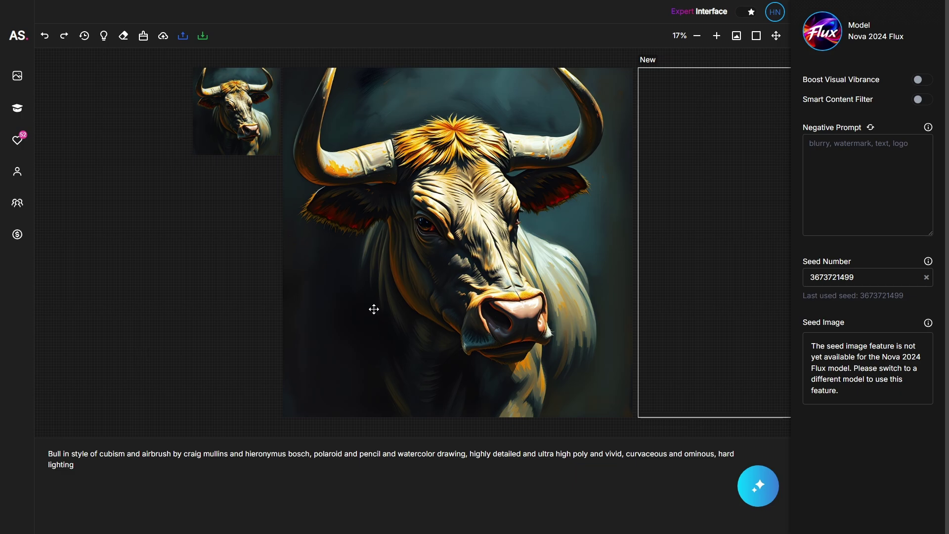
# Step: Remove the background from the upscaled bull image
pyautogui.click(423, 93)
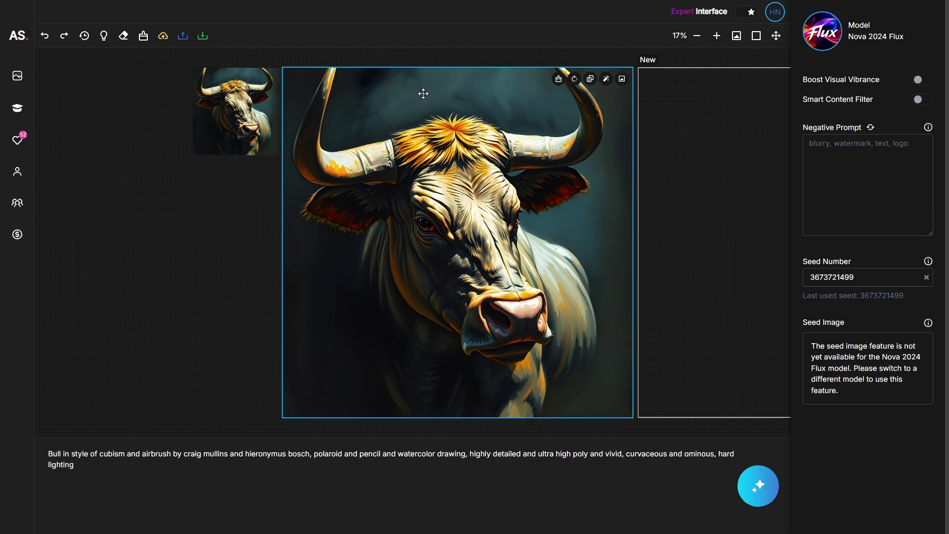
pyautogui.click(606, 80)
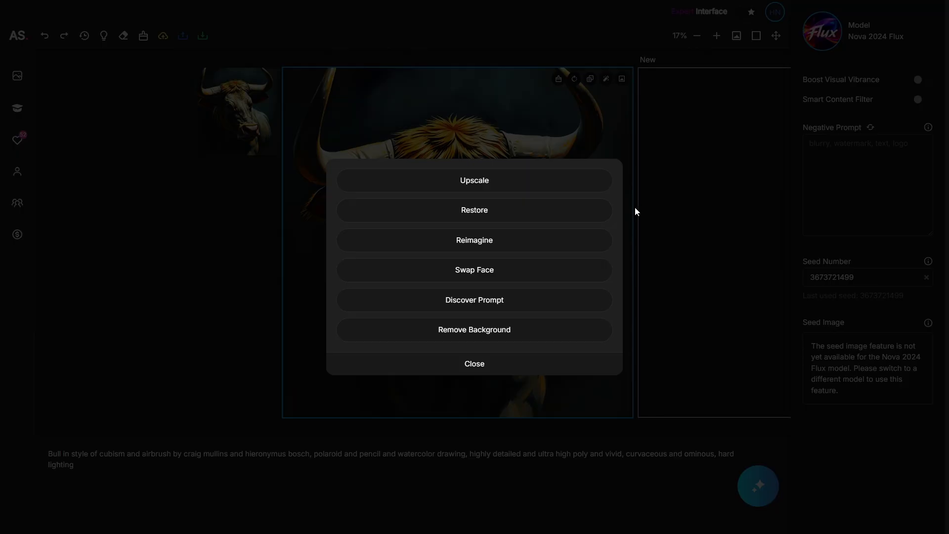
pyautogui.click(585, 335)
pyautogui.moveTo(627, 354); pyautogui.dragTo(467, 386)
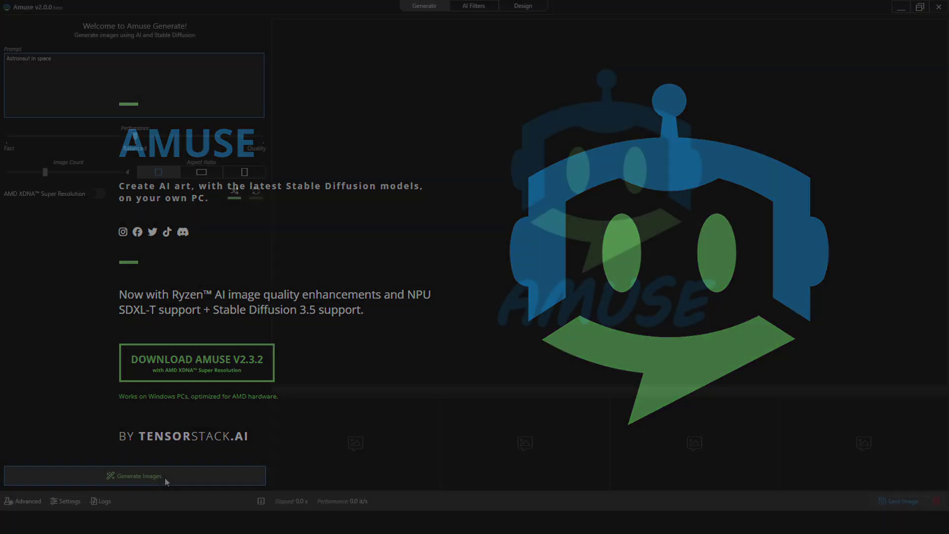
# Step: Switch to Amuse and generate four square images from the prompt "Astronaut in space"
pyautogui.click(166, 479)
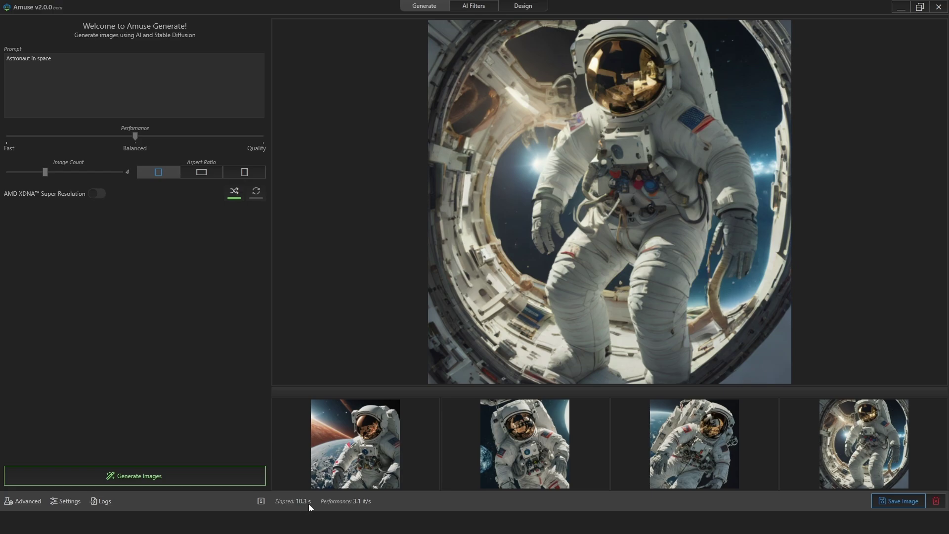
pyautogui.click(71, 65)
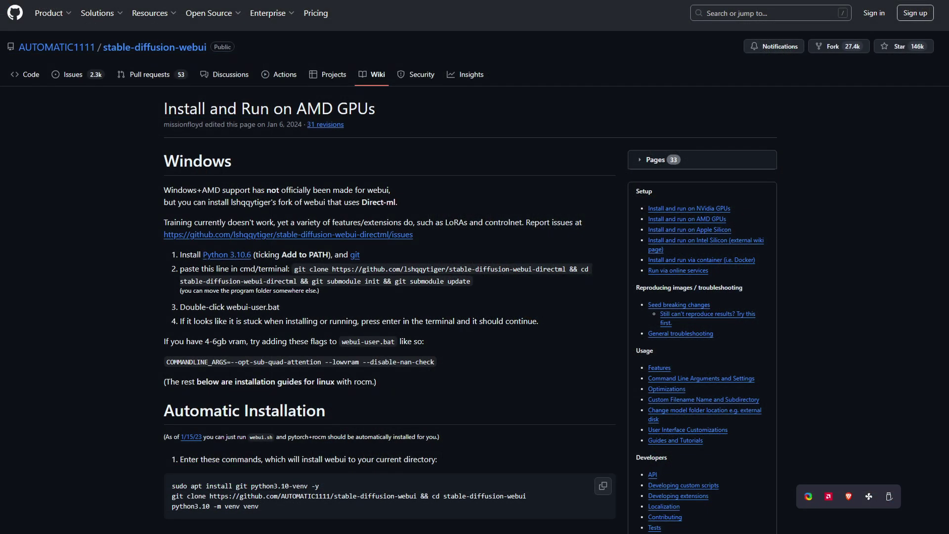